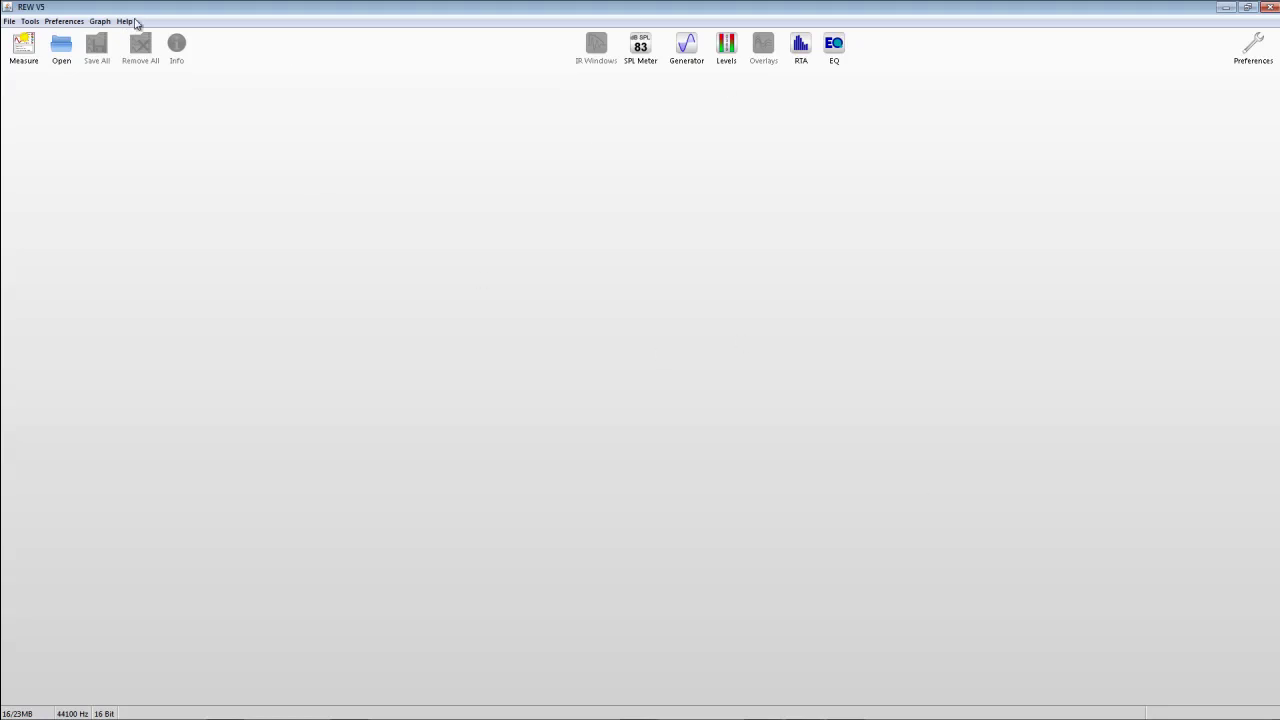
- Open REW Preferences and keep Analog (5+6) as the soundcard output device
left_click(52, 21)
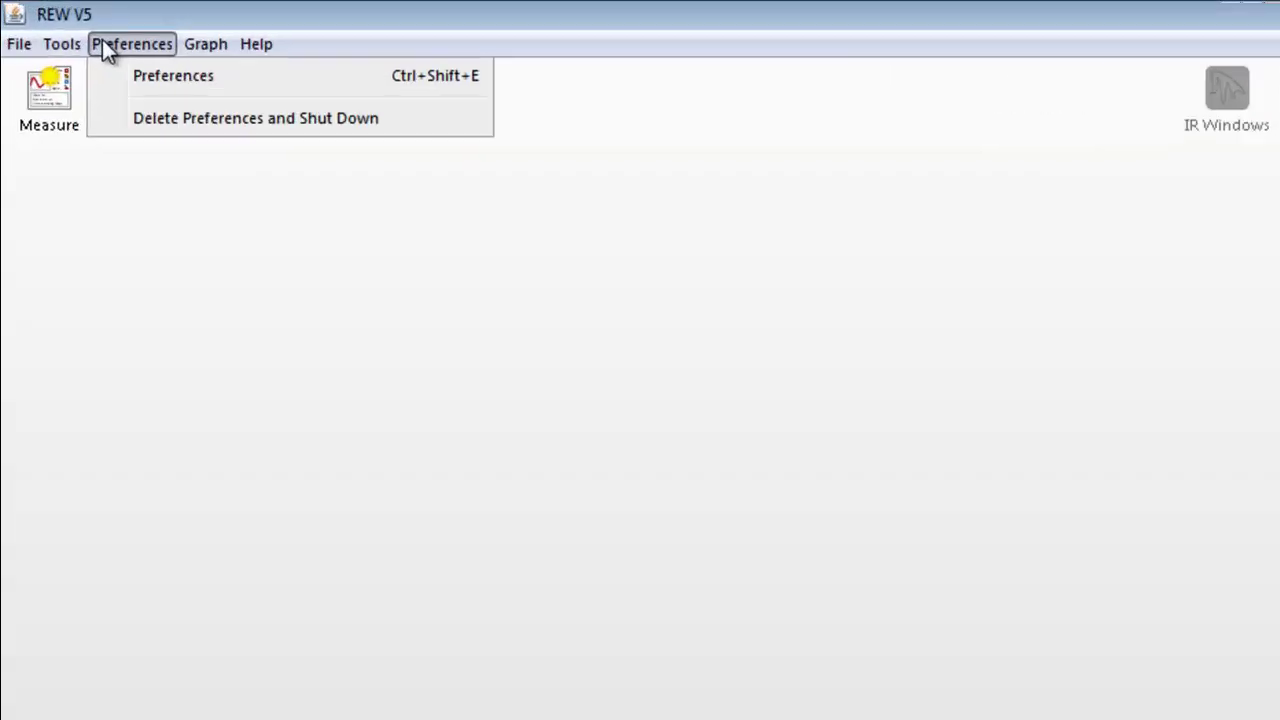
left_click(229, 97)
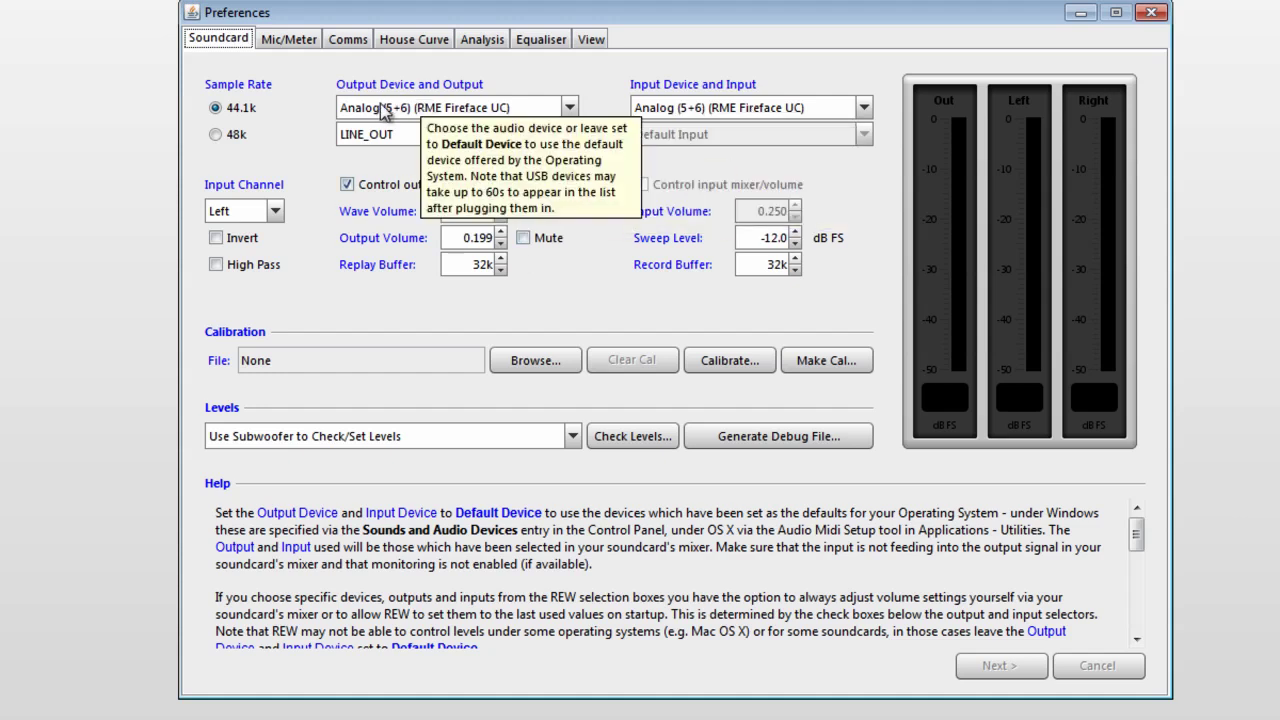
left_click(569, 108)
scroll(575, 205, "up", 2)
scroll(570, 190, "down", 2)
scroll(570, 190, "up", 2)
left_click(571, 101)
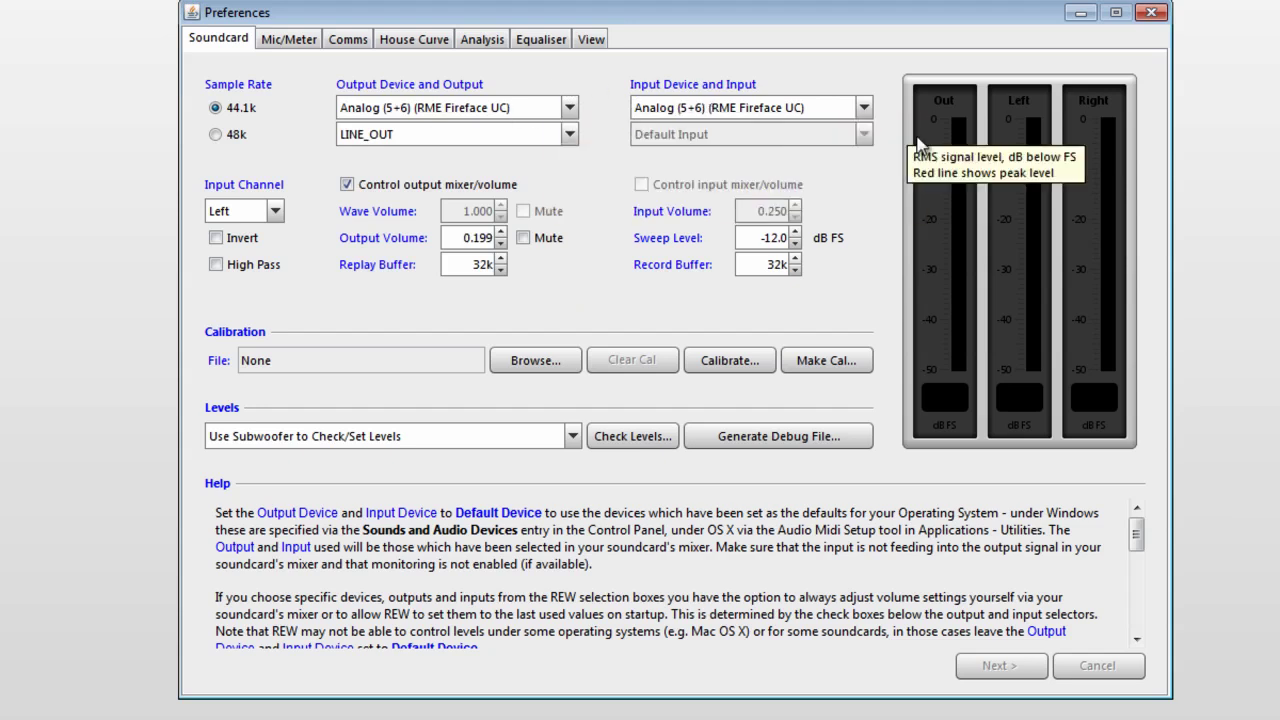
- Keep LINE_OUT as the output channel and start the soundcard calibration
left_click(569, 135)
left_click(395, 175)
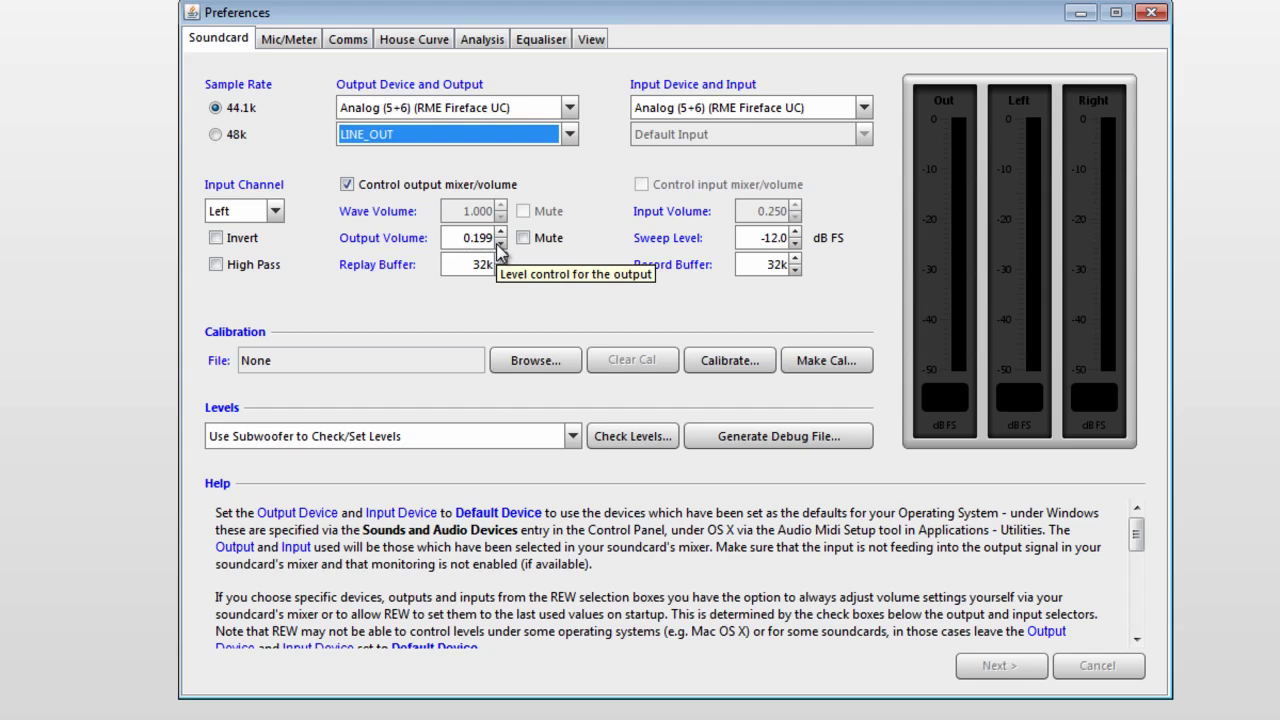
left_click(727, 362)
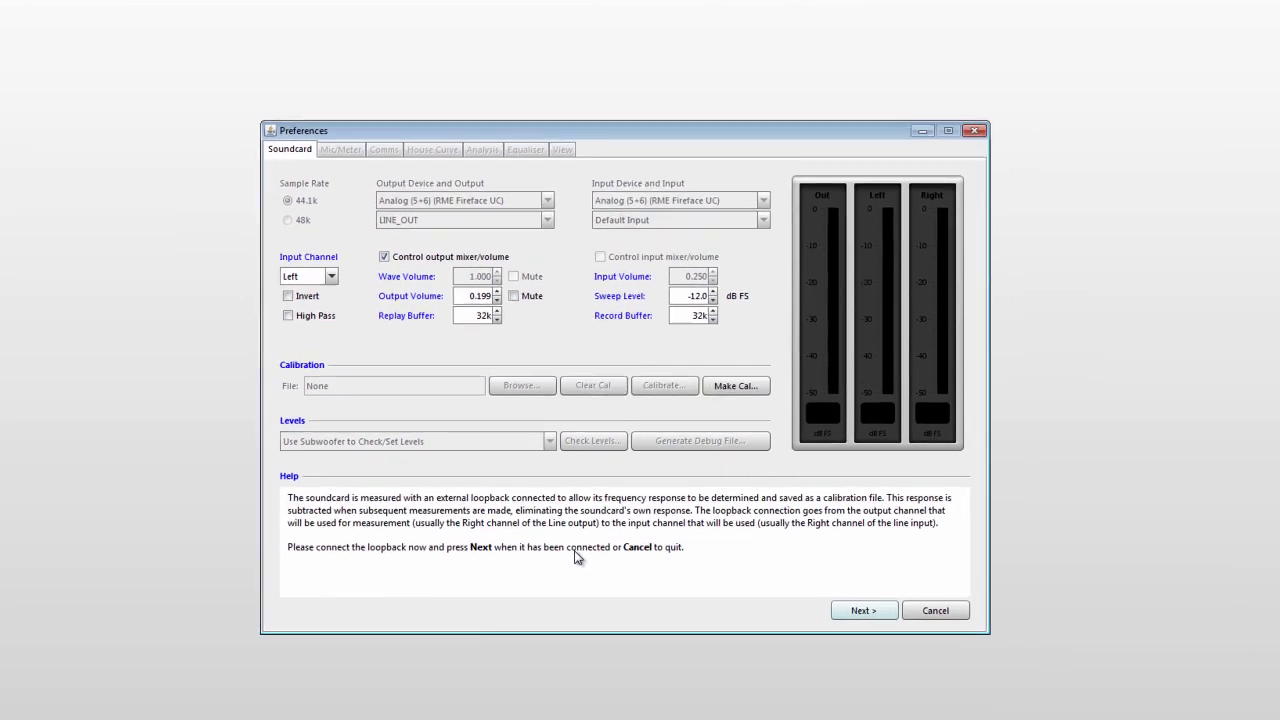
- Advance to the 1 kHz tone step, place TotalMix FX beside Preferences, and set AN 5/6 playback to -8.0
left_click(839, 600)
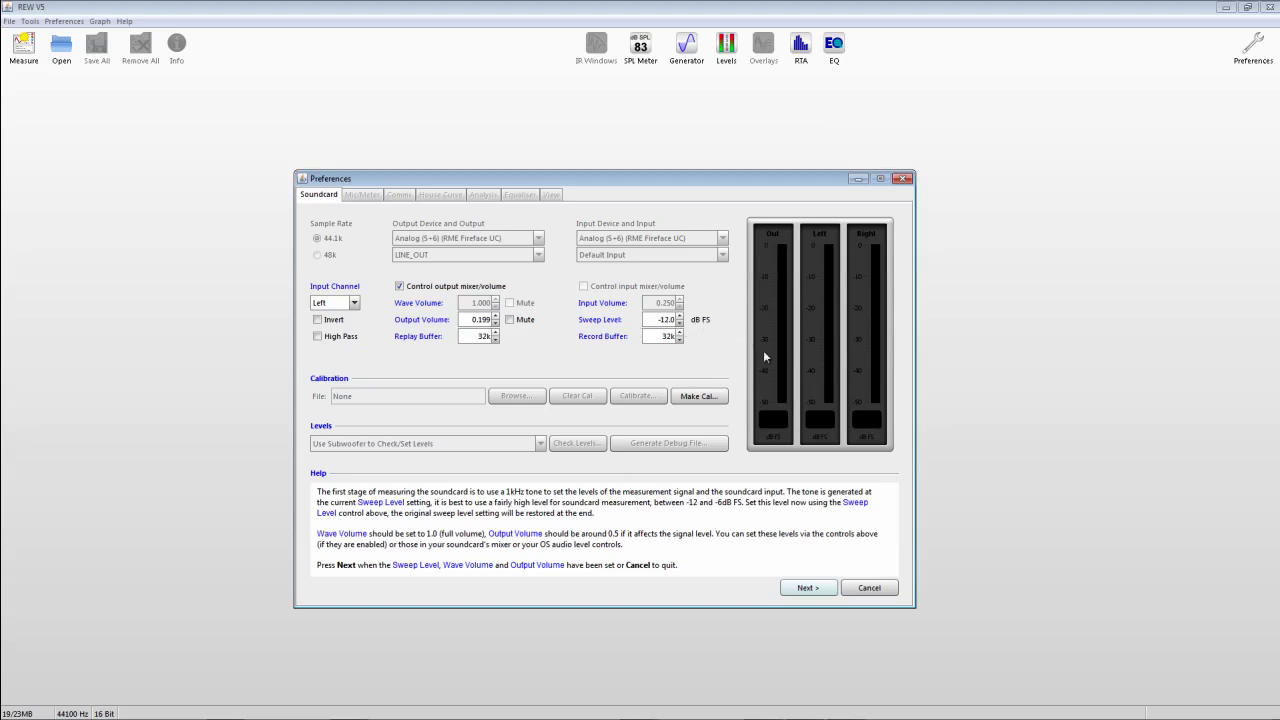
left_click_drag(628, 183, 408, 186)
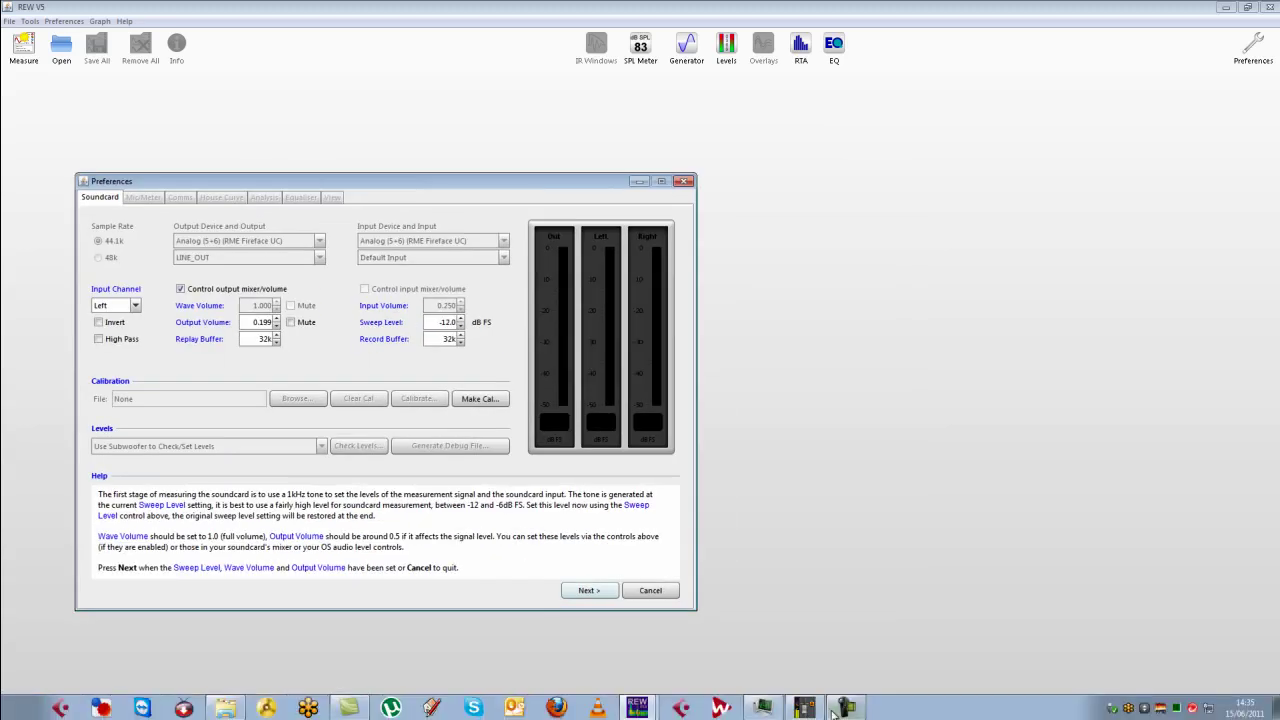
left_click(838, 708)
left_click_drag(938, 96, 947, 105)
mouse_move(828, 378)
left_mouse_down()
mouse_move(828, 450)
mouse_move(828, 386)
left_mouse_up()
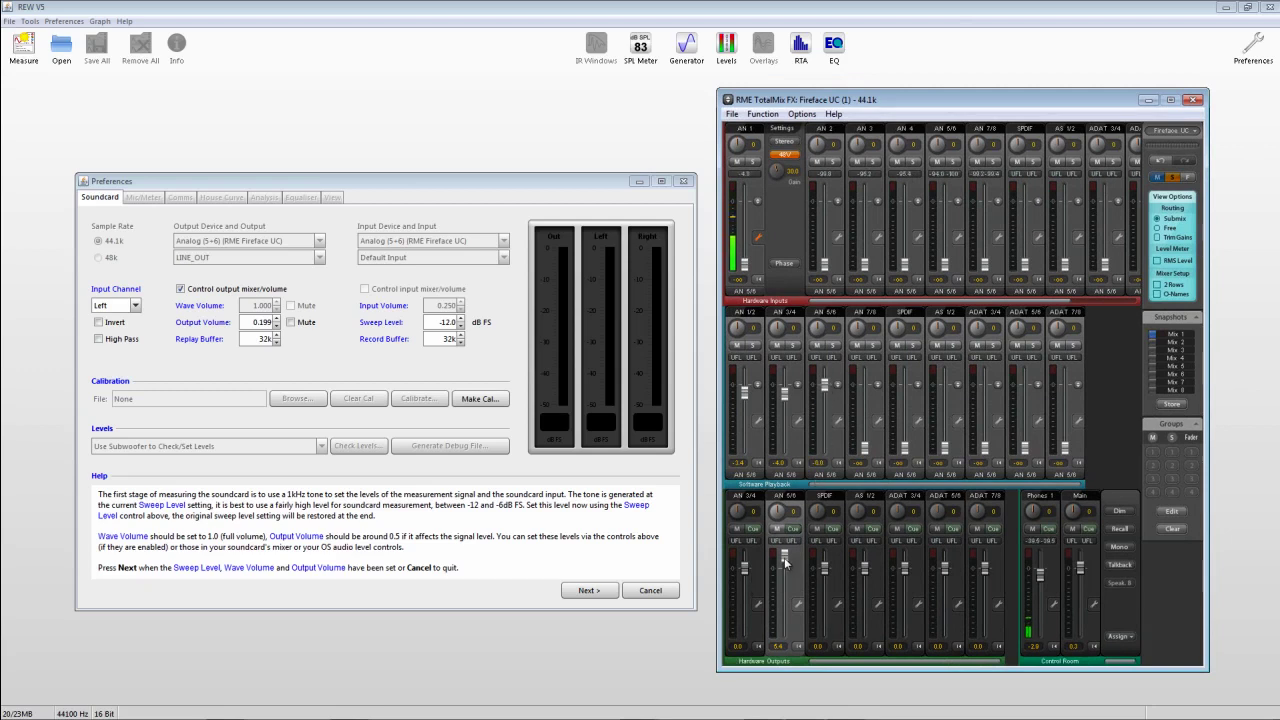
- Reset the AN 1/2, AN 3/4 and AN 5/6 levels to 0.0, then pull the AN 3/4 and AN 5/6 outputs down
left_click_drag(784, 555, 782, 633)
left_click(785, 628, "ctrl")
left_click(786, 393, "ctrl")
left_click(744, 393, "ctrl")
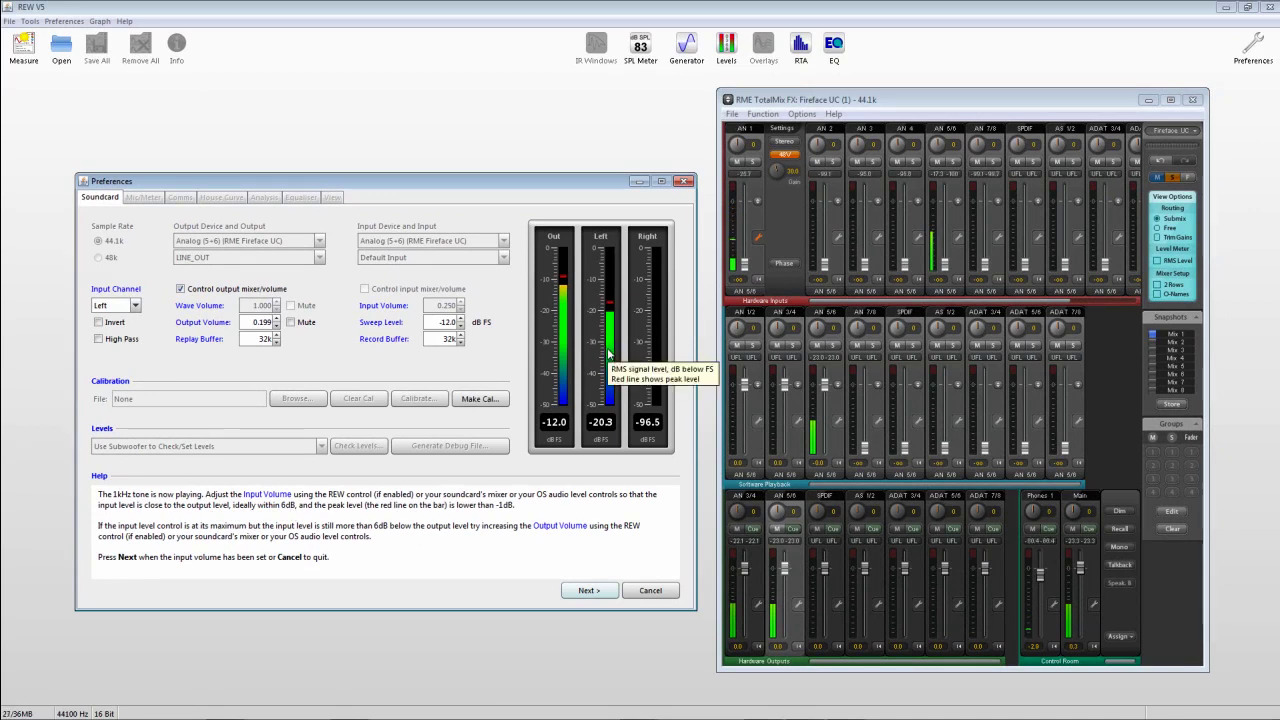
left_click_drag(745, 568, 754, 690)
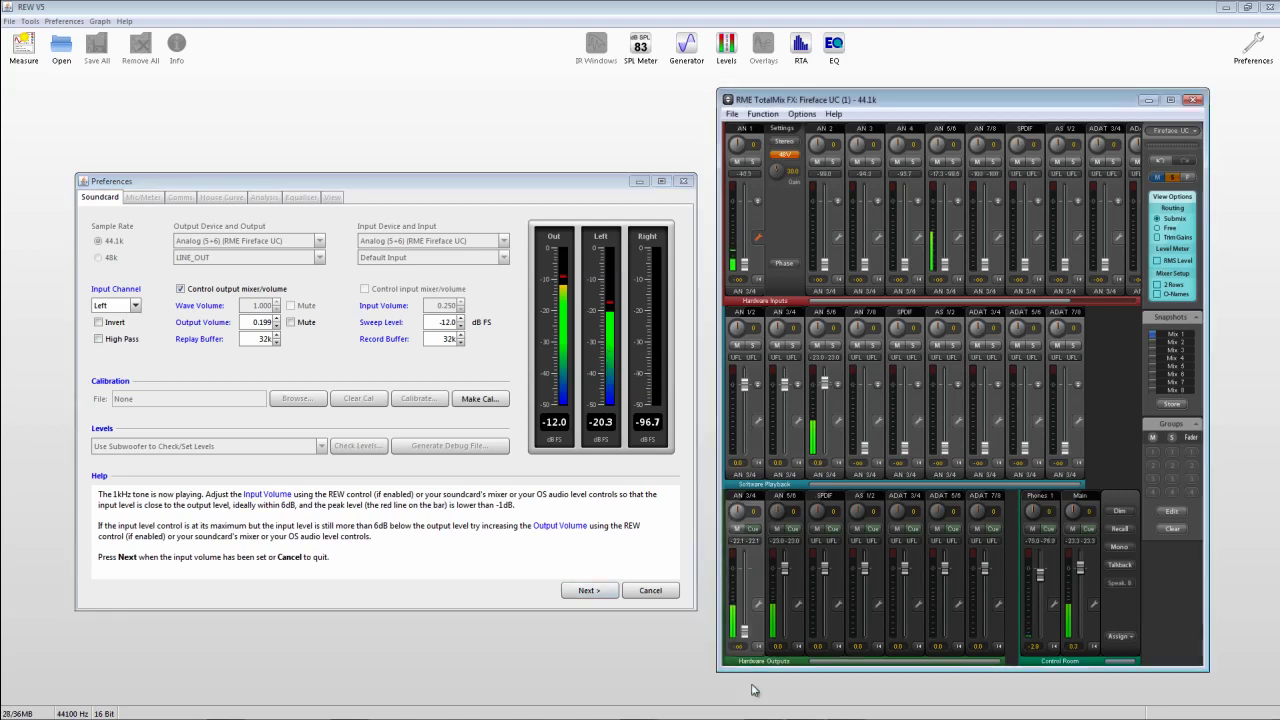
left_click_drag(787, 566, 772, 708)
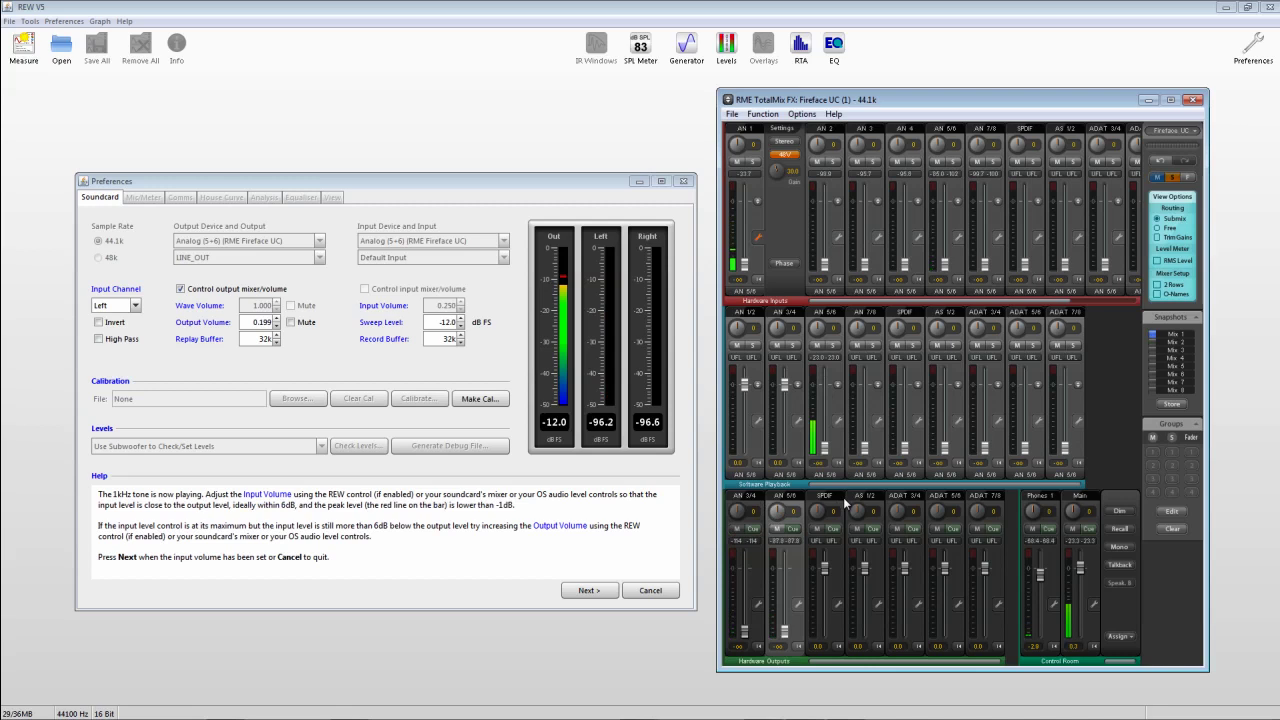
- Raise the AN 5/6 hardware output until REW's Left input reads -12.1 dB FS
left_click_drag(785, 632, 788, 576)
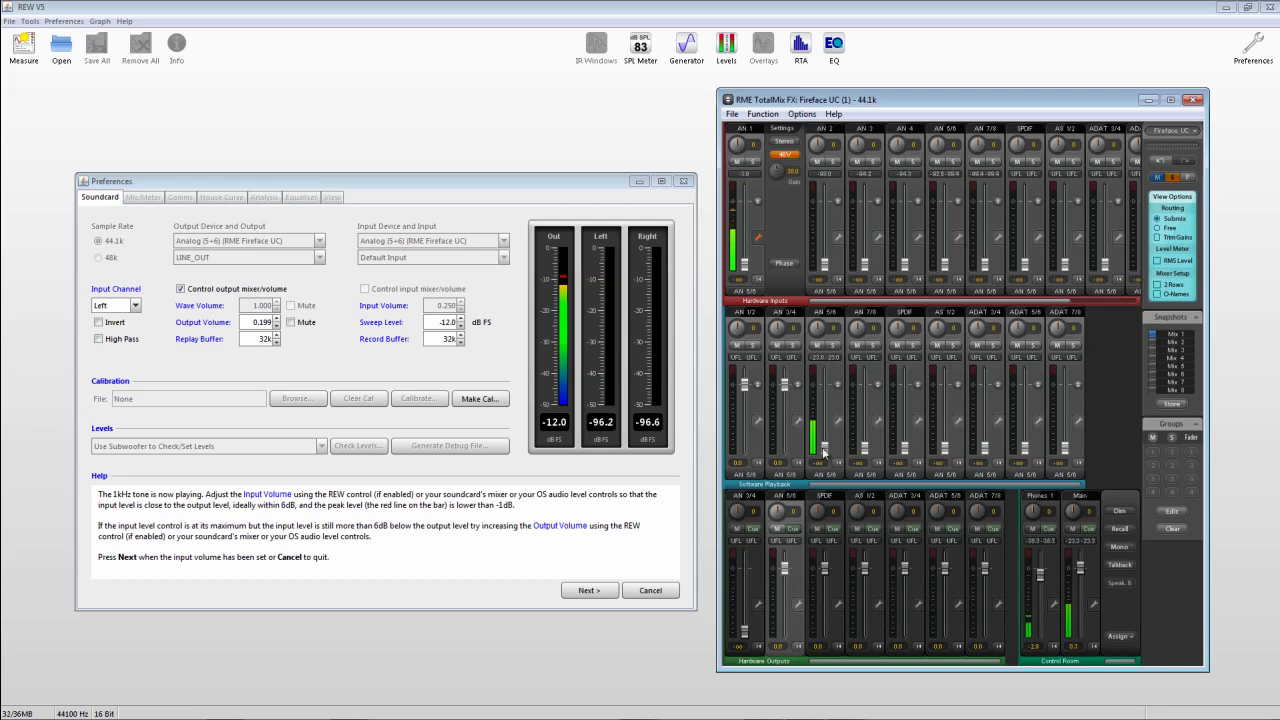
scroll(824, 452, "up", 6)
scroll(824, 451, "up", 7)
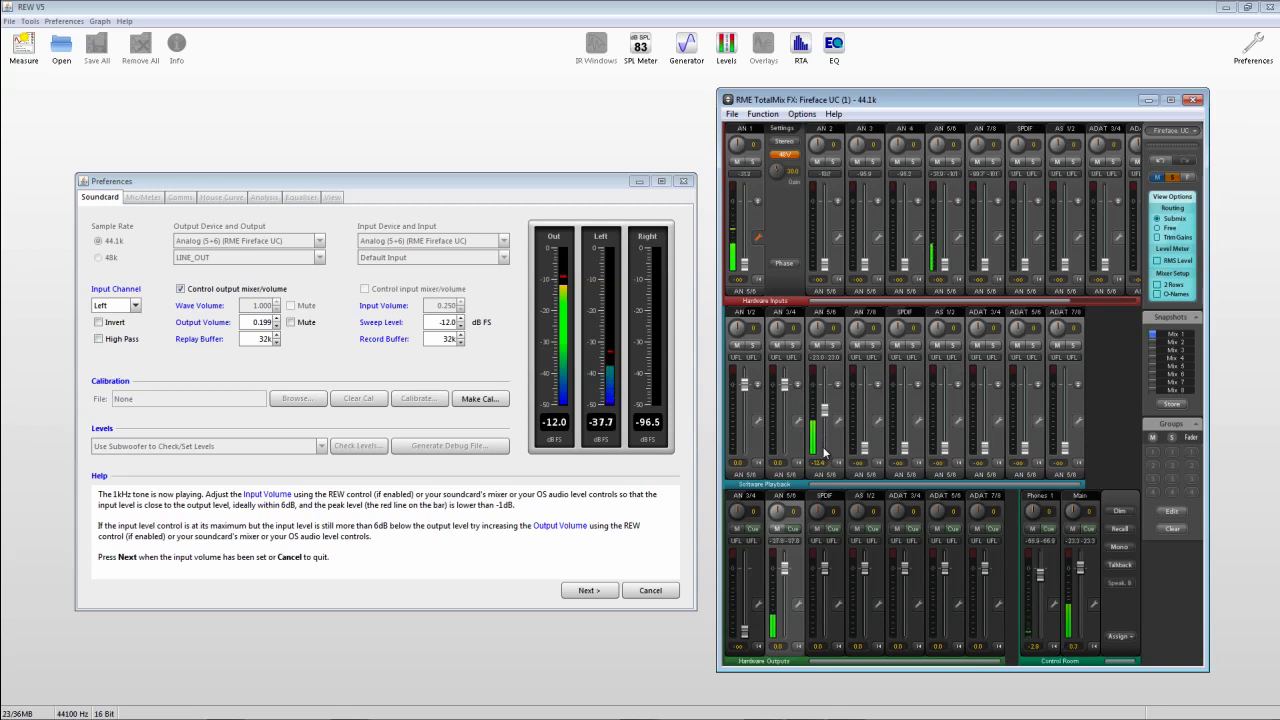
scroll(824, 453, "up", 6)
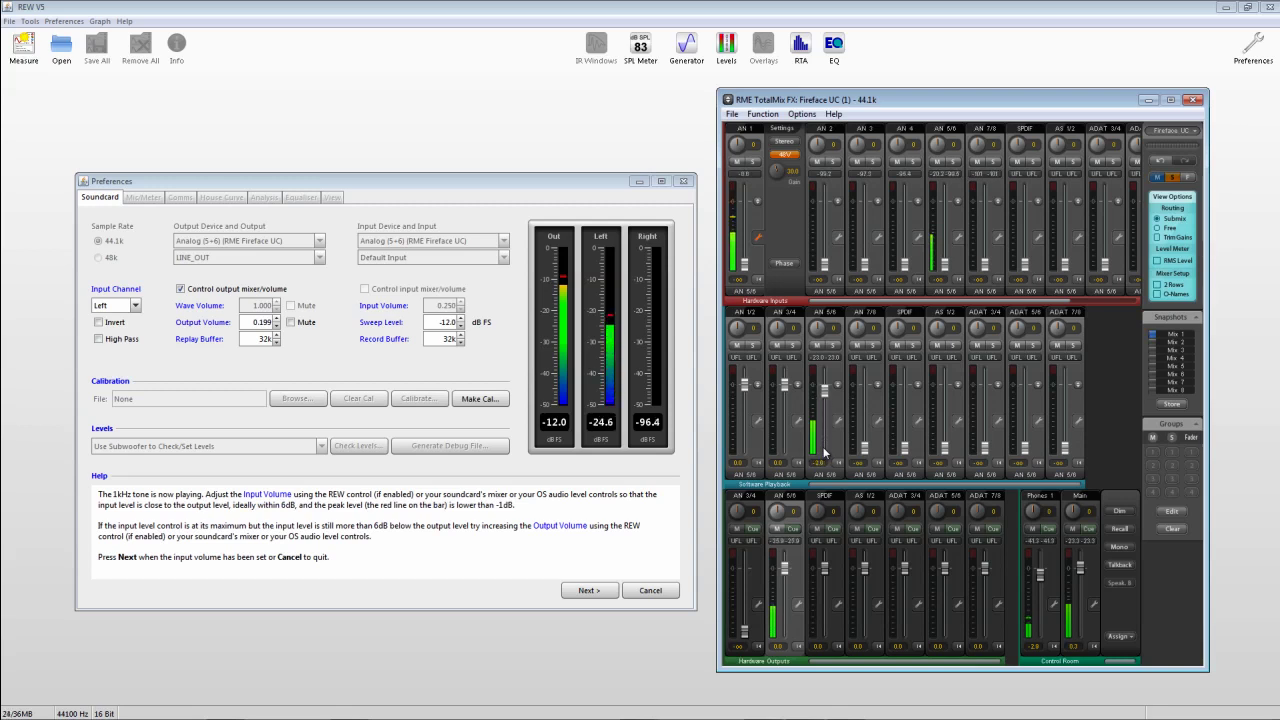
scroll(822, 446, "up", 4)
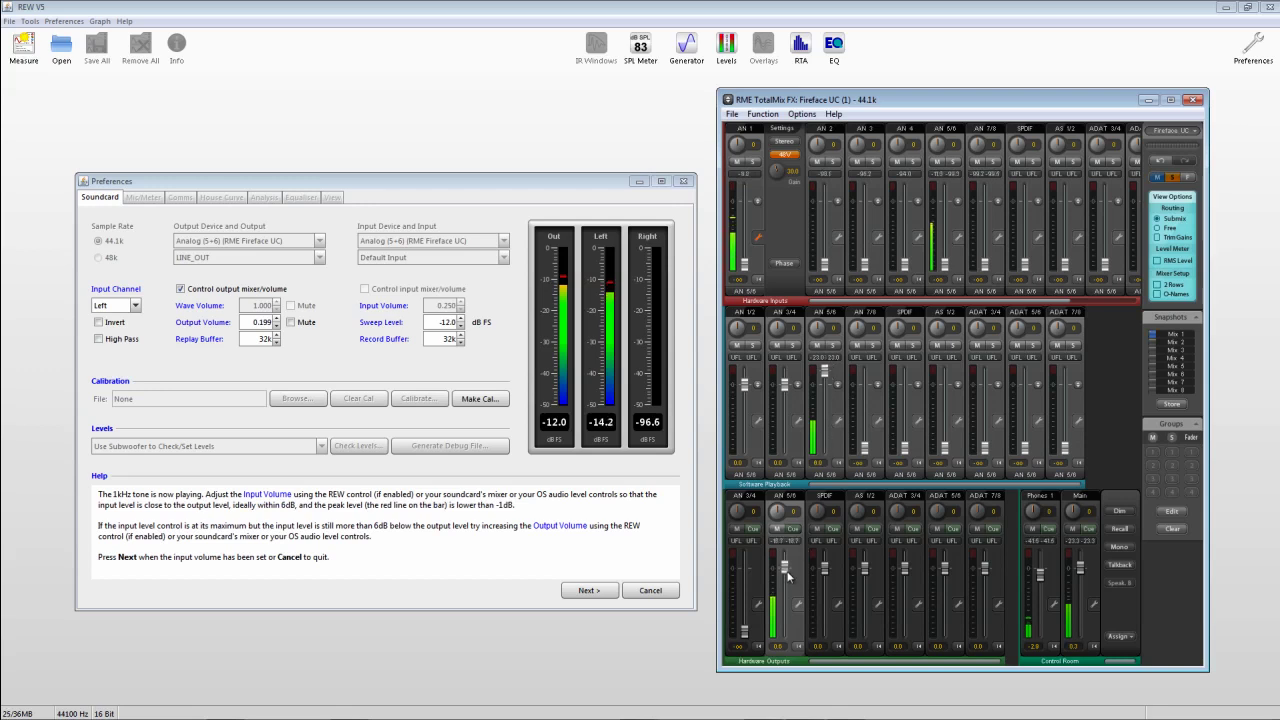
scroll(787, 575, "up", 4)
scroll(787, 577, "up", 1)
scroll(827, 378, "down", 2)
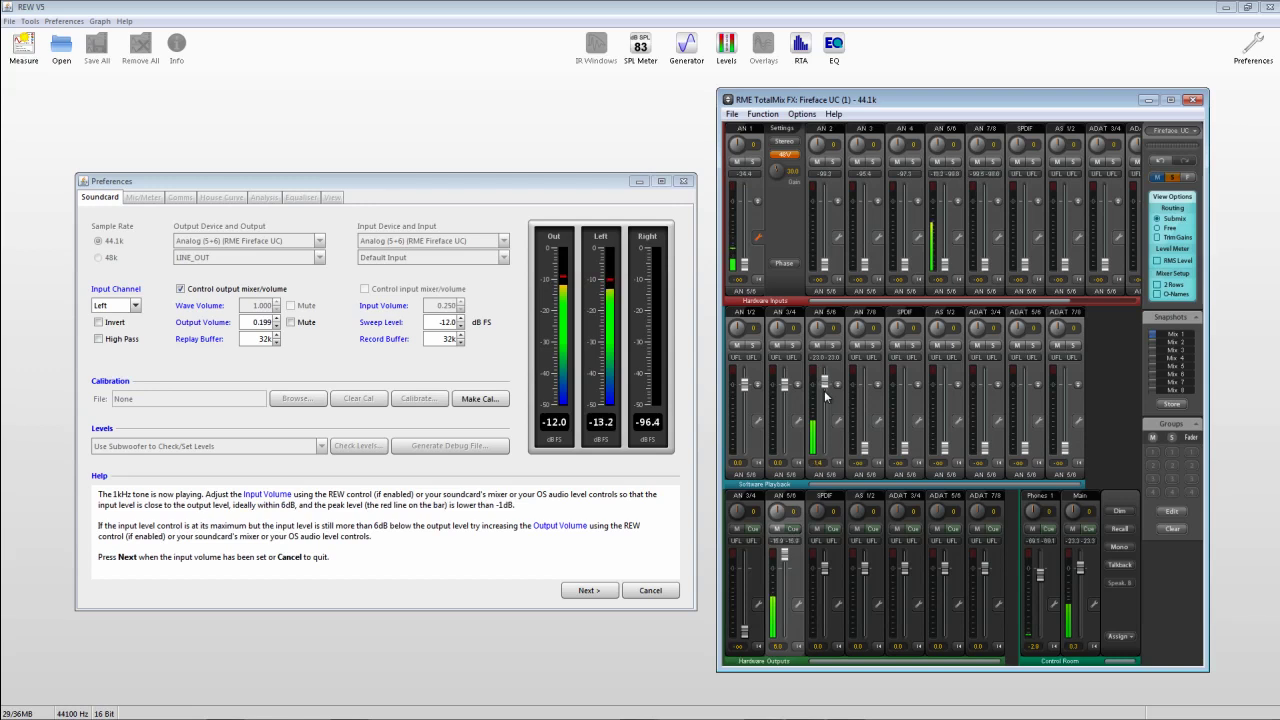
scroll(826, 398, "up", 1)
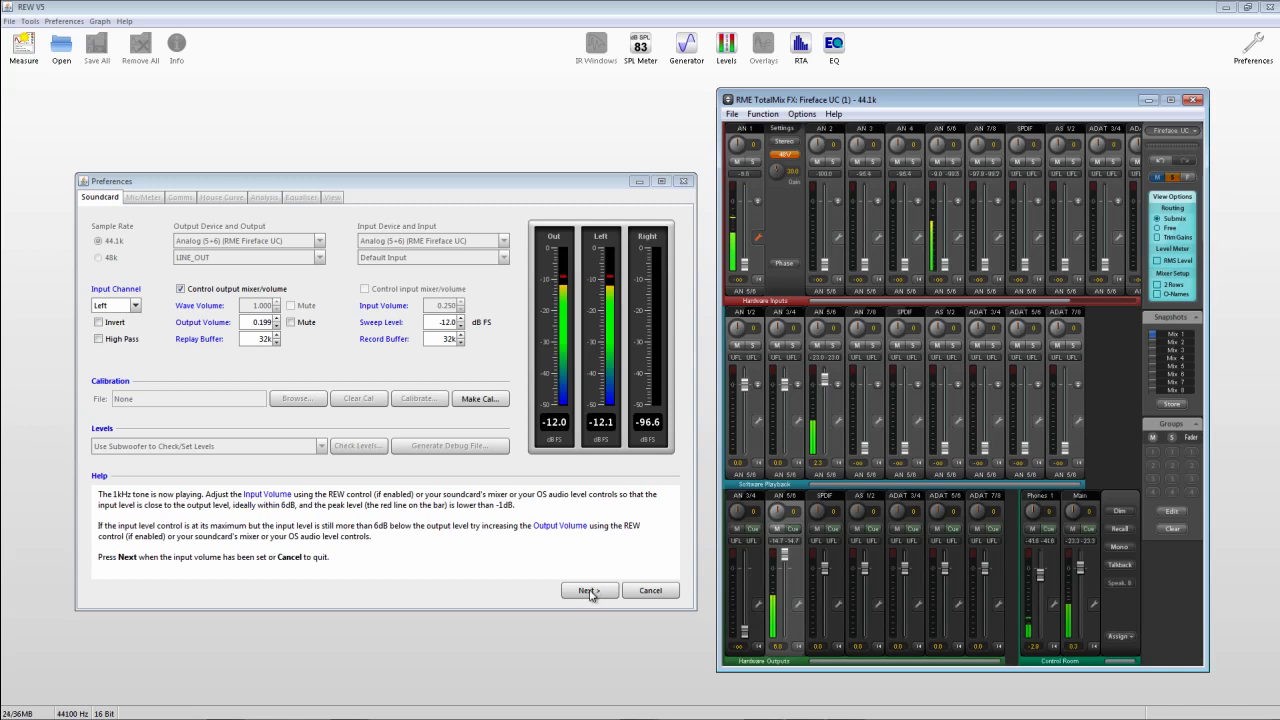
- Run the soundcard loopback sweep to produce the 'Soundcard' frequency-response measurement
left_click(590, 591)
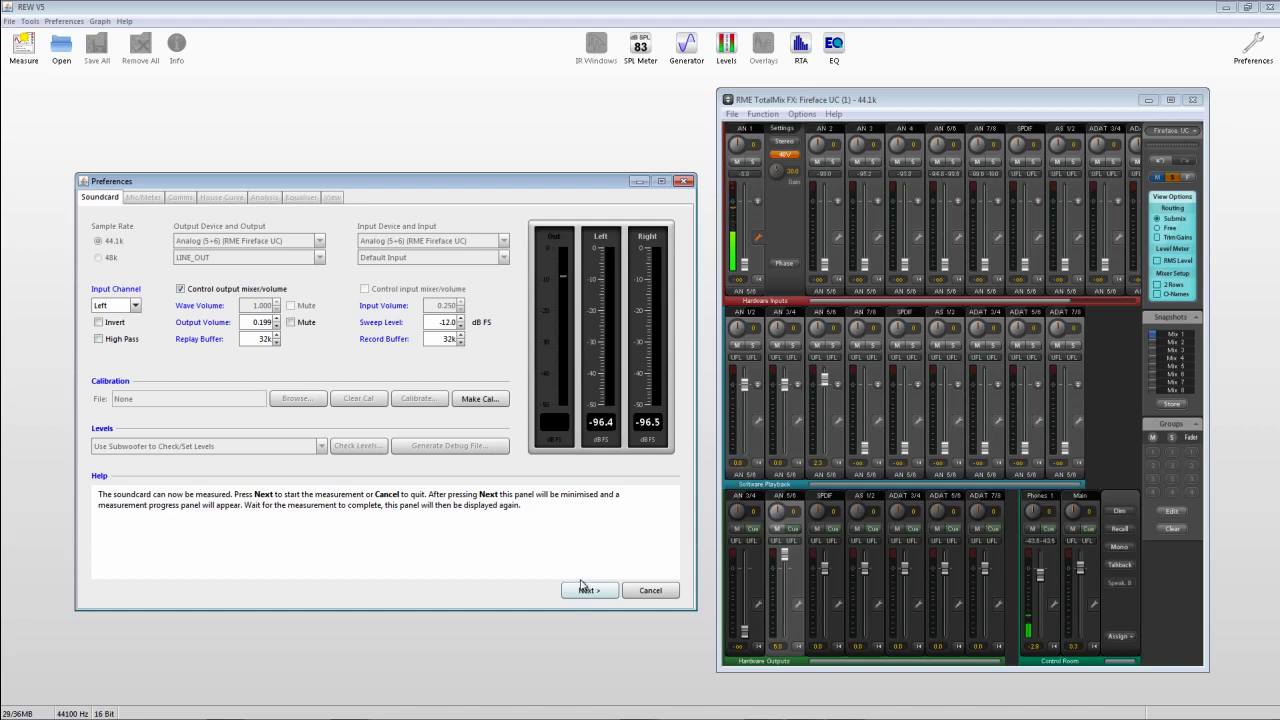
left_click(585, 589)
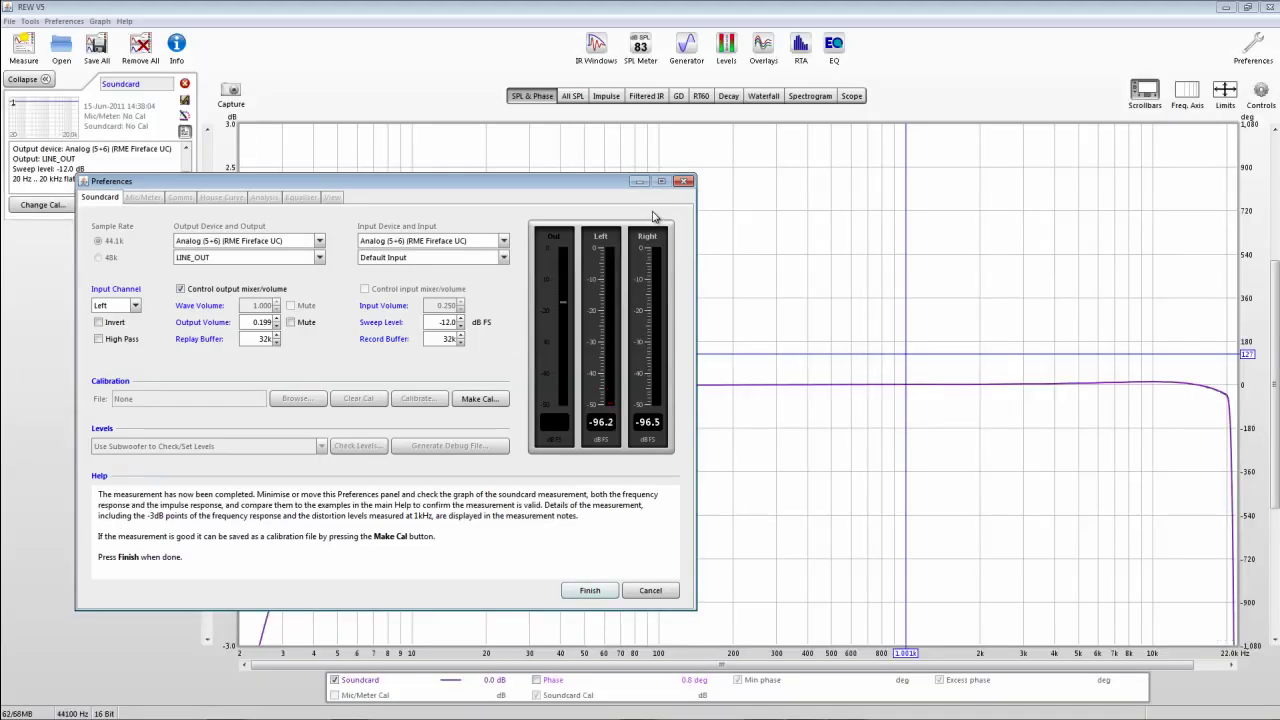
- Read the soundcard curve near 20 Hz, 4.01k and 10.07k, then bring Preferences back on the right
left_click(640, 182)
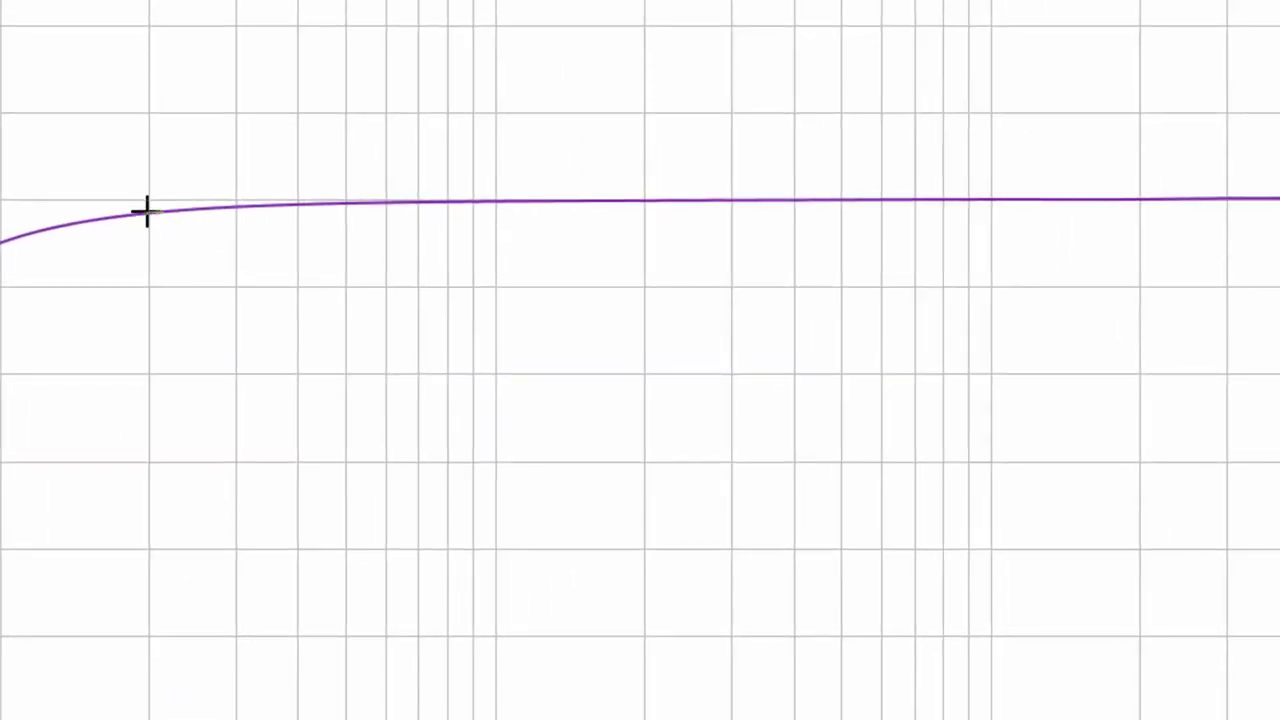
left_click(148, 214)
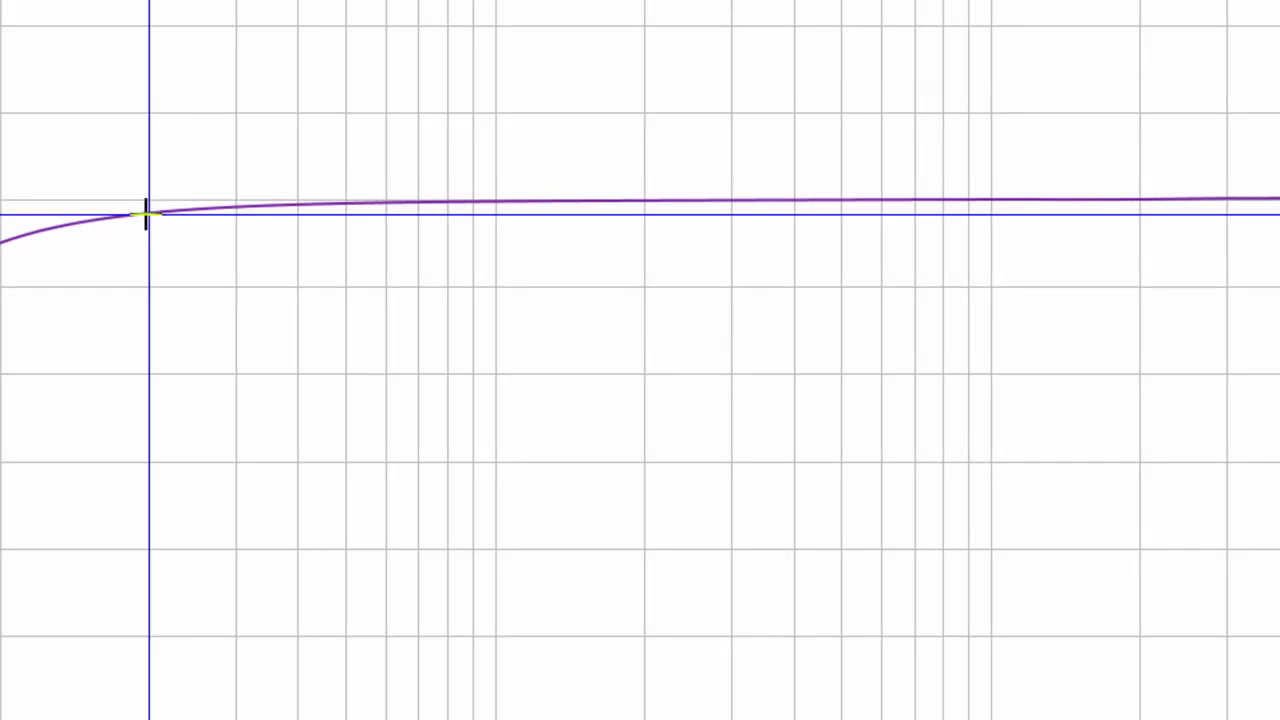
left_click(1277, 198)
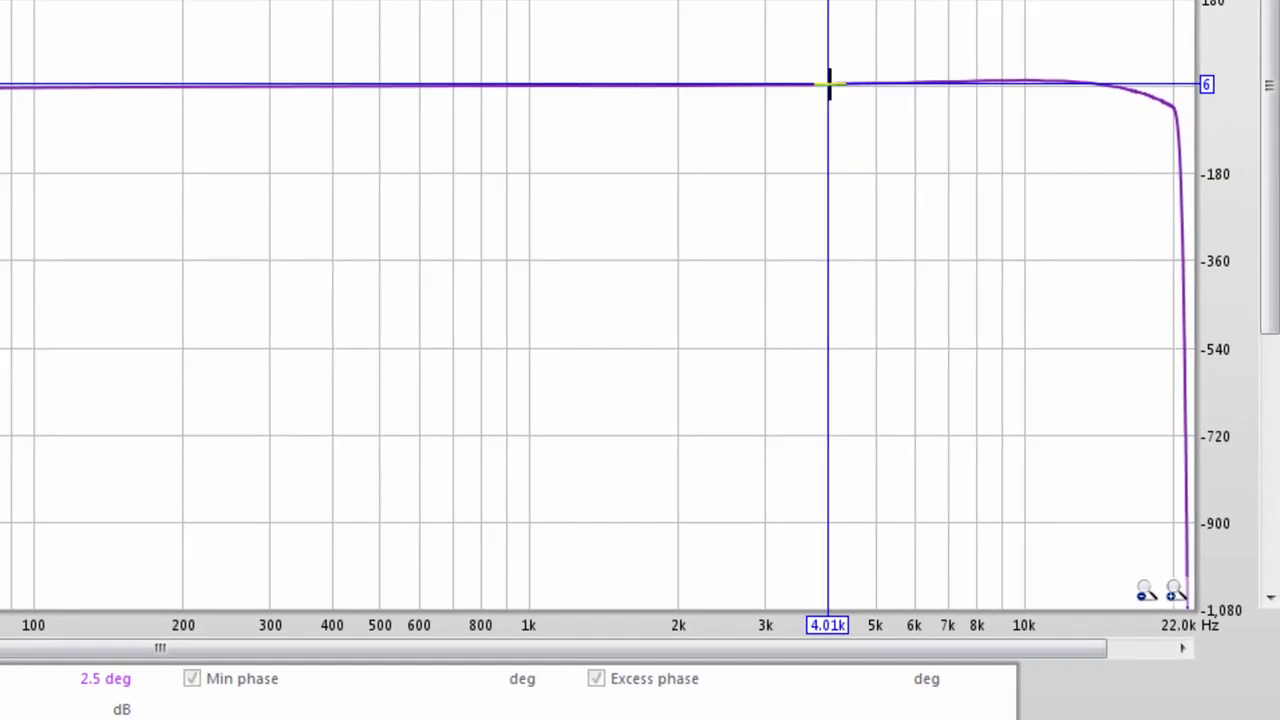
left_click(1025, 80)
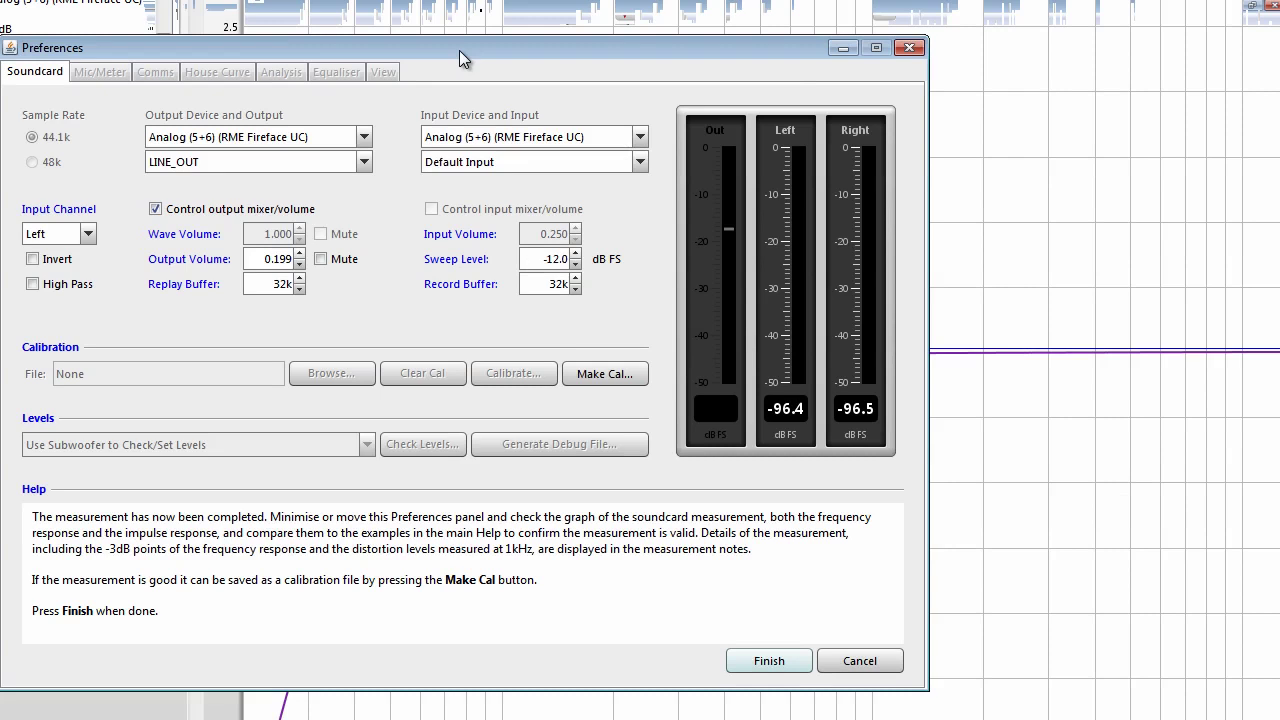
left_click_drag(459, 50, 734, 56)
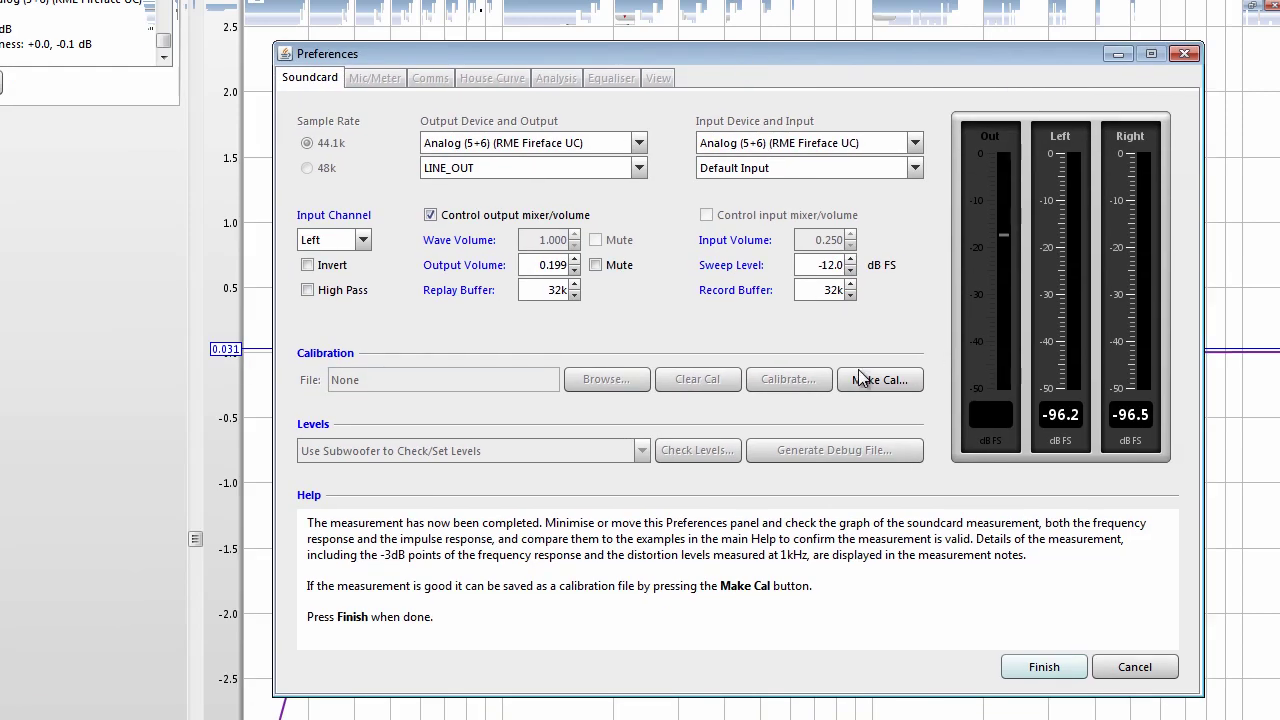
- Finish the measurement and save it as the calibration file 'rew cal test.cal'
left_click(1033, 662)
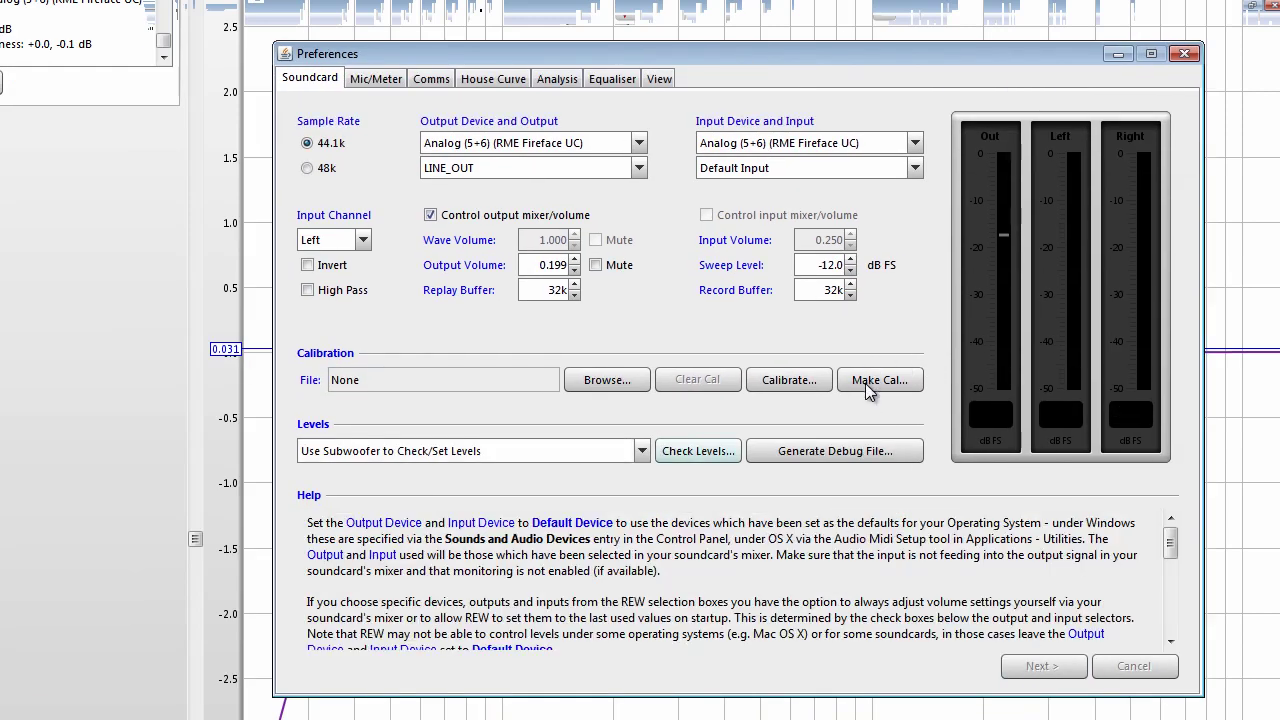
left_click(879, 380)
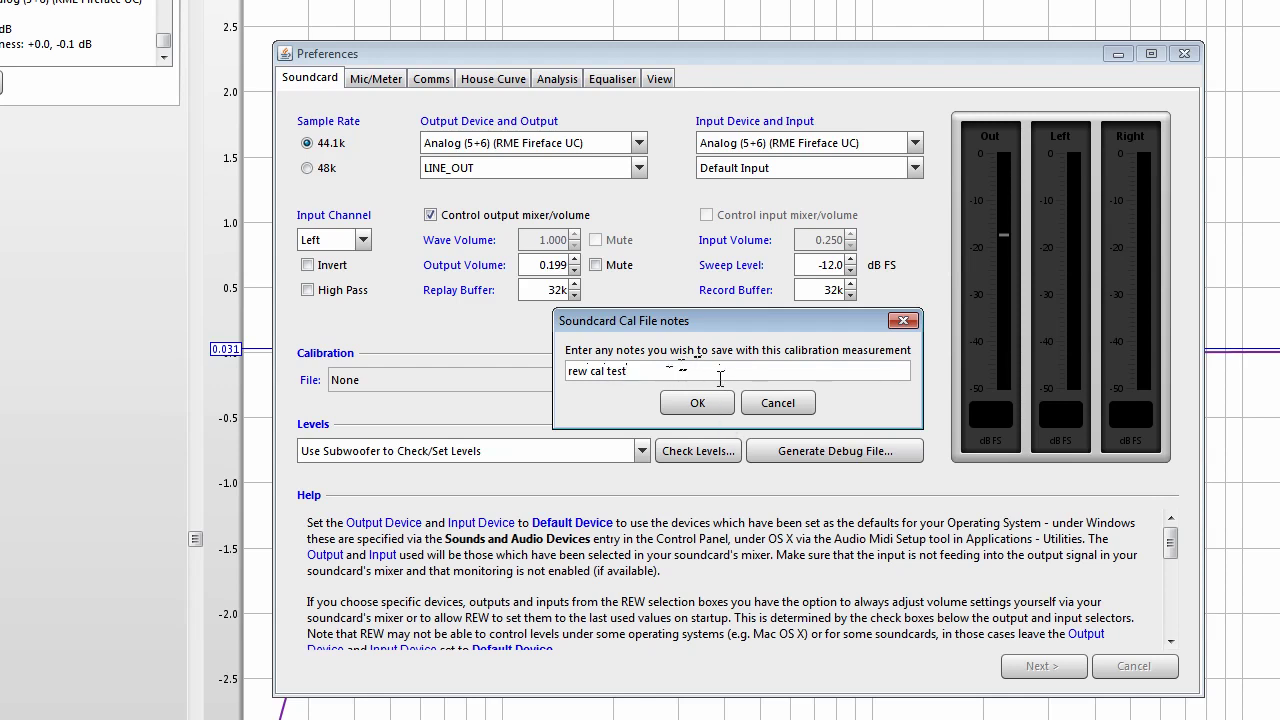
left_click(704, 405)
left_click(652, 500)
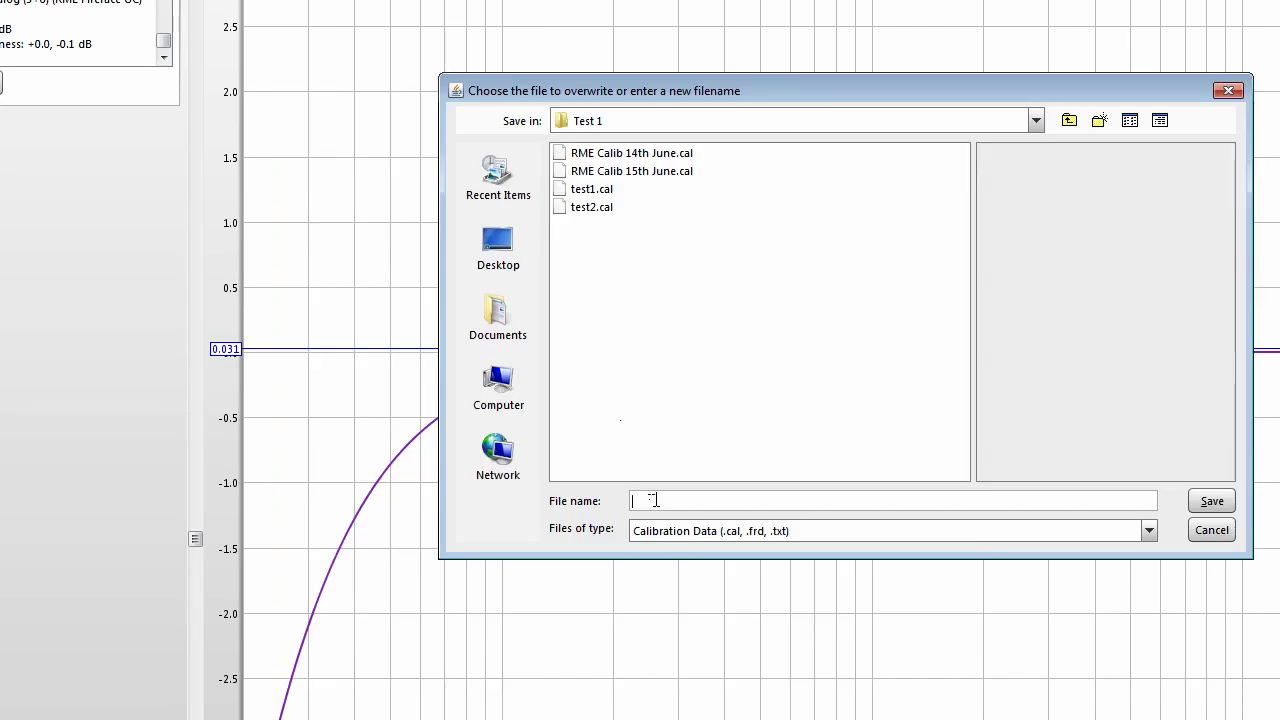
type("rew.cal test")
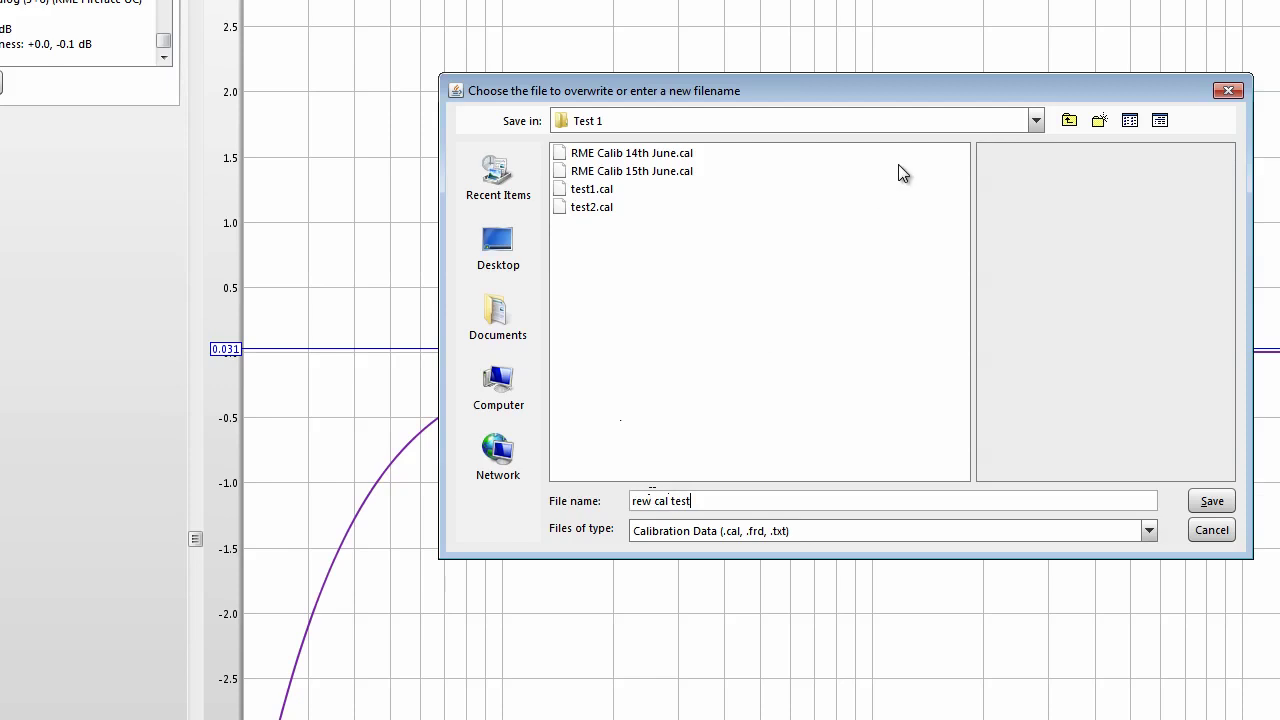
left_click(1200, 505)
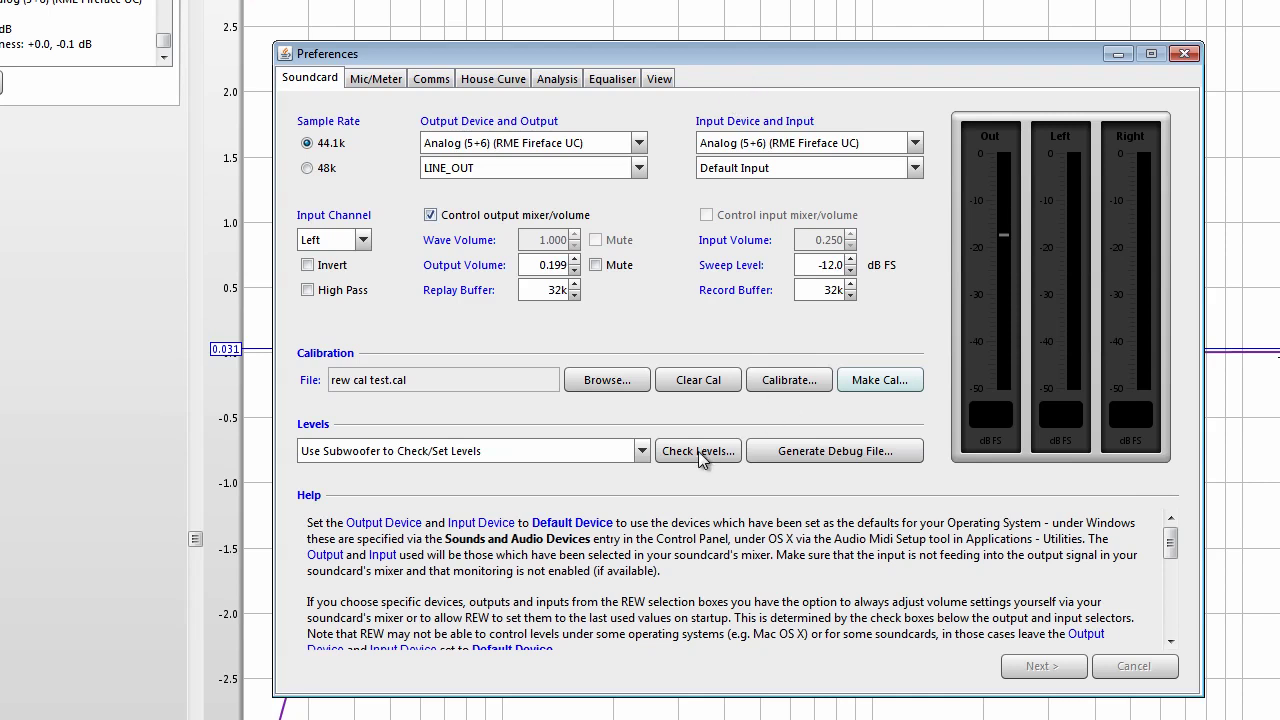
- Set output to Speakers, input to Analog (1+2), and levels to 'Use Main Speaker to Check/Set Levels'
left_click(636, 145)
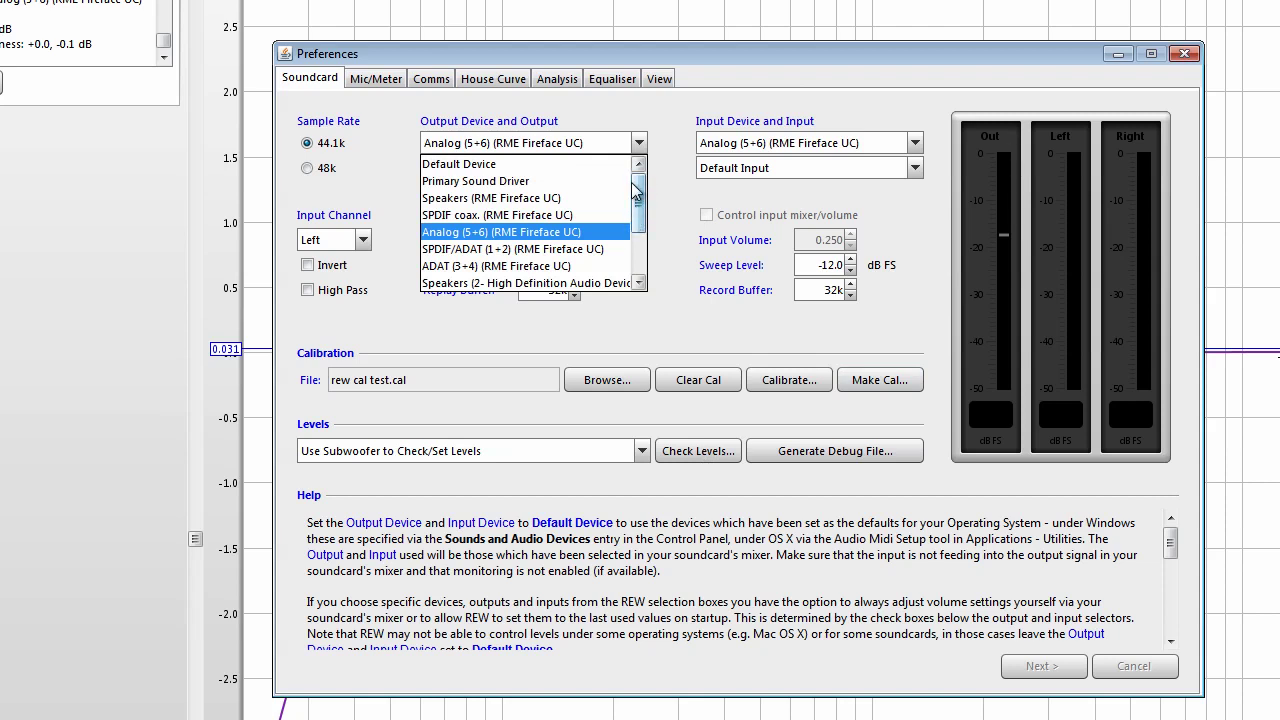
left_click(592, 200)
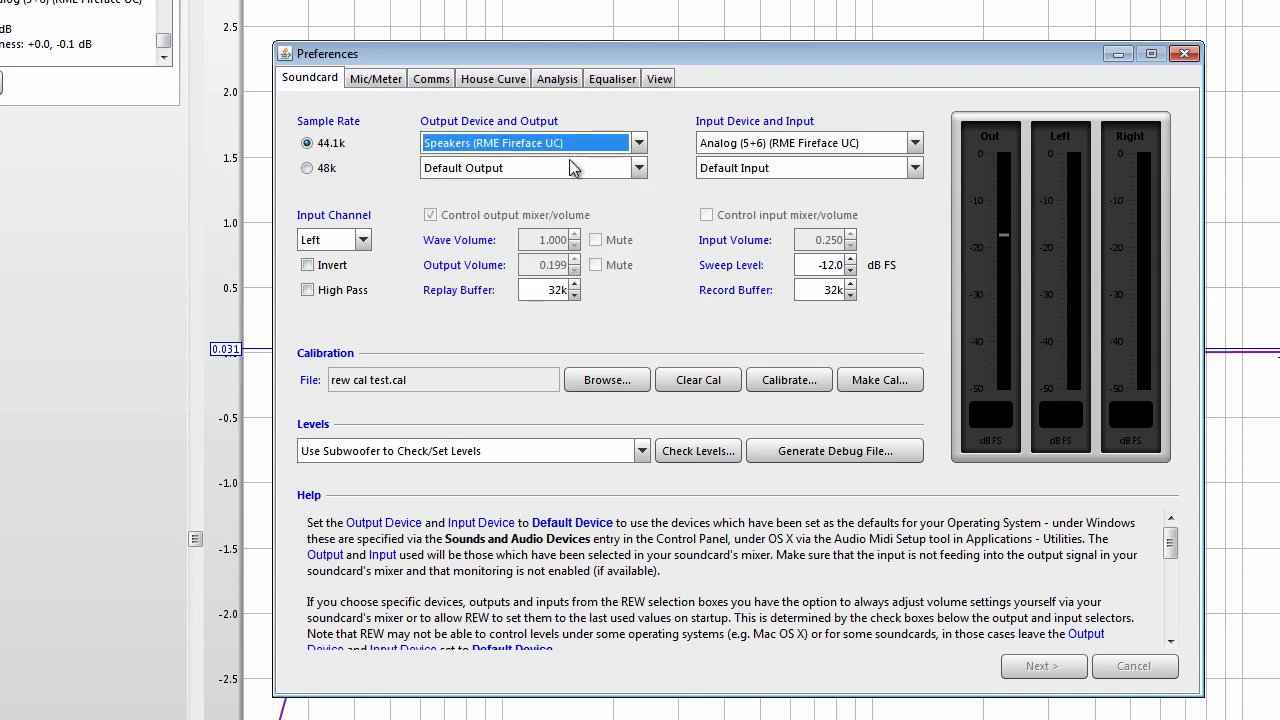
left_click(912, 145)
scroll(912, 165, "up", 3)
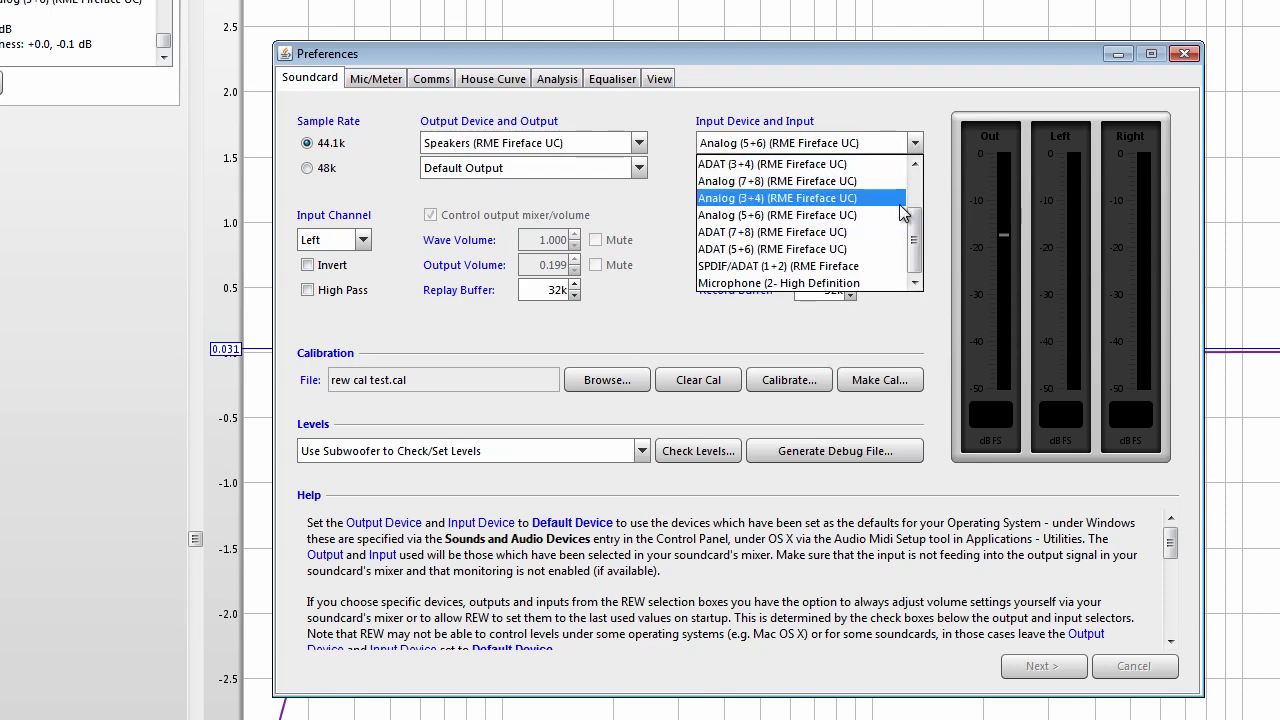
left_click(852, 198)
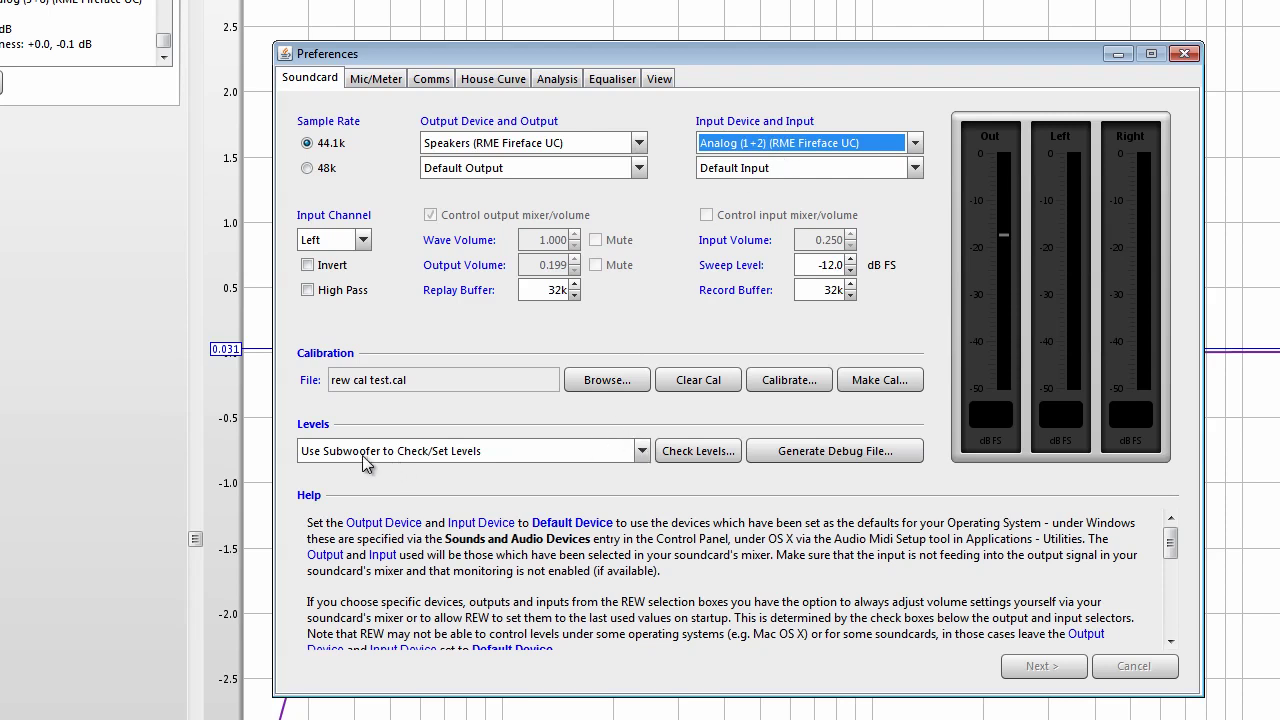
left_click(632, 458)
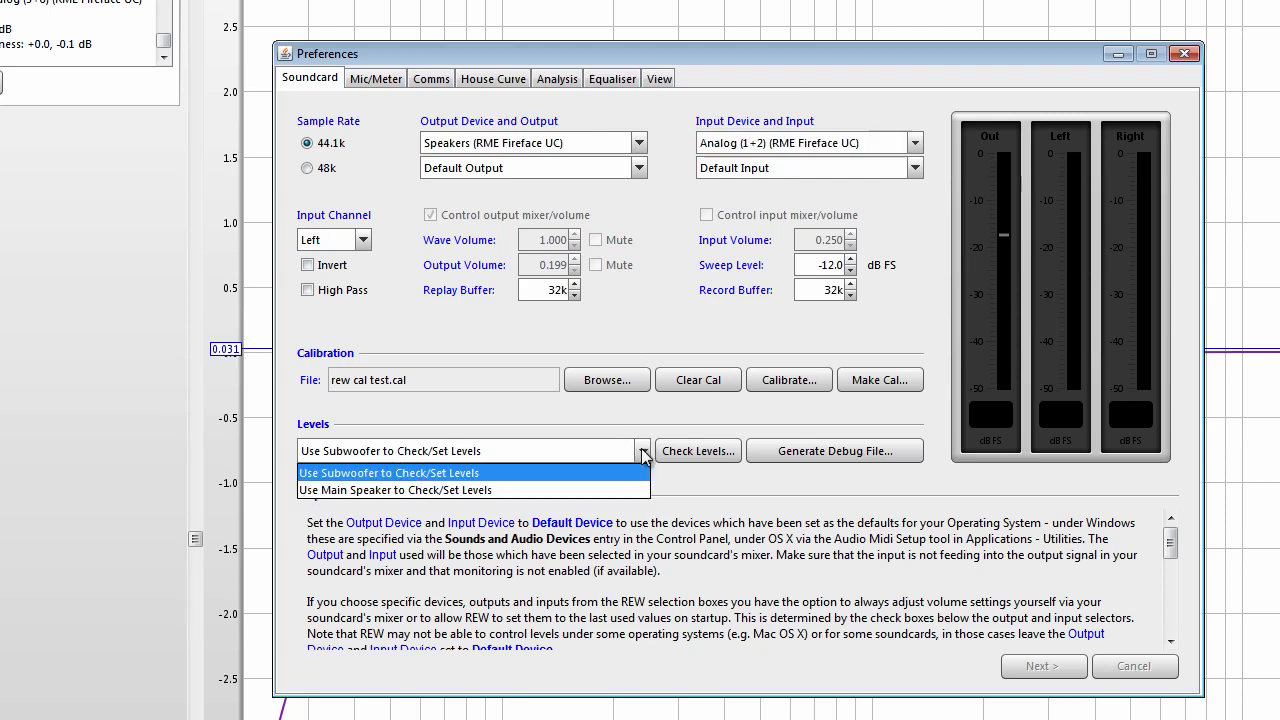
left_click(523, 492)
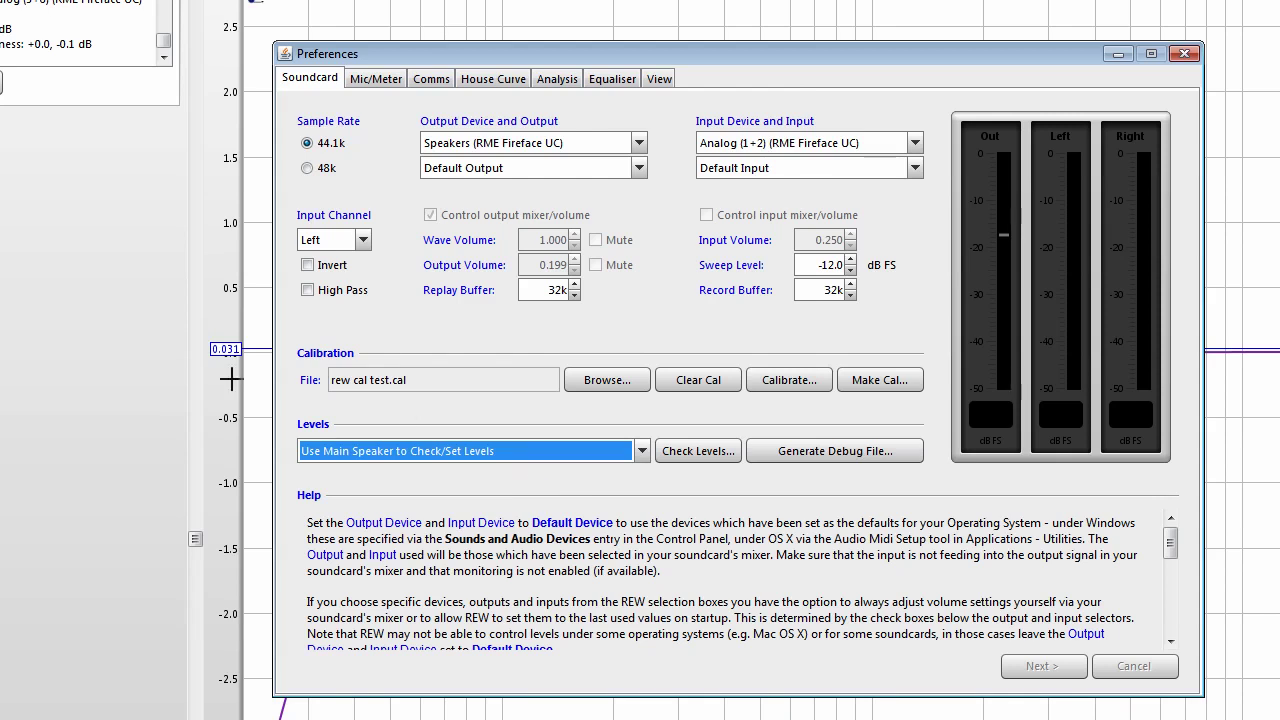
- Start Check Levels with TotalMix FX open beside Preferences, and advance to play the test signal
left_click(679, 455)
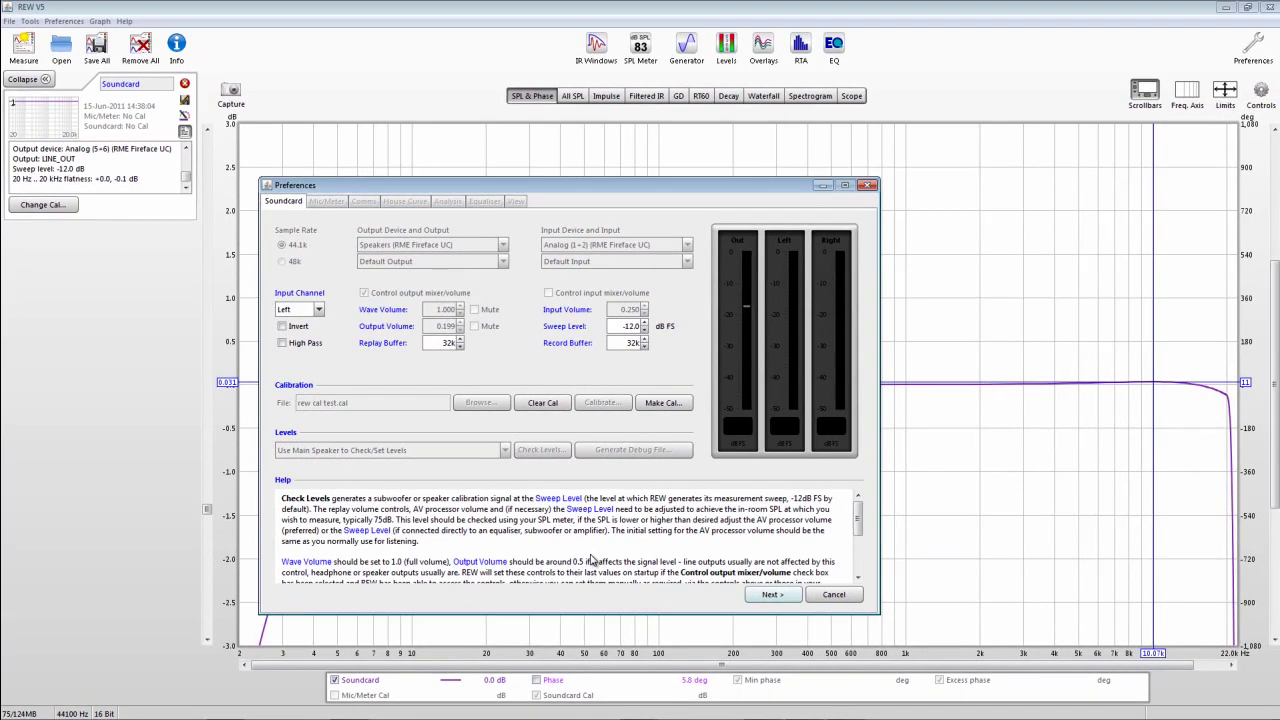
left_click_drag(517, 188, 267, 227)
left_click(805, 715)
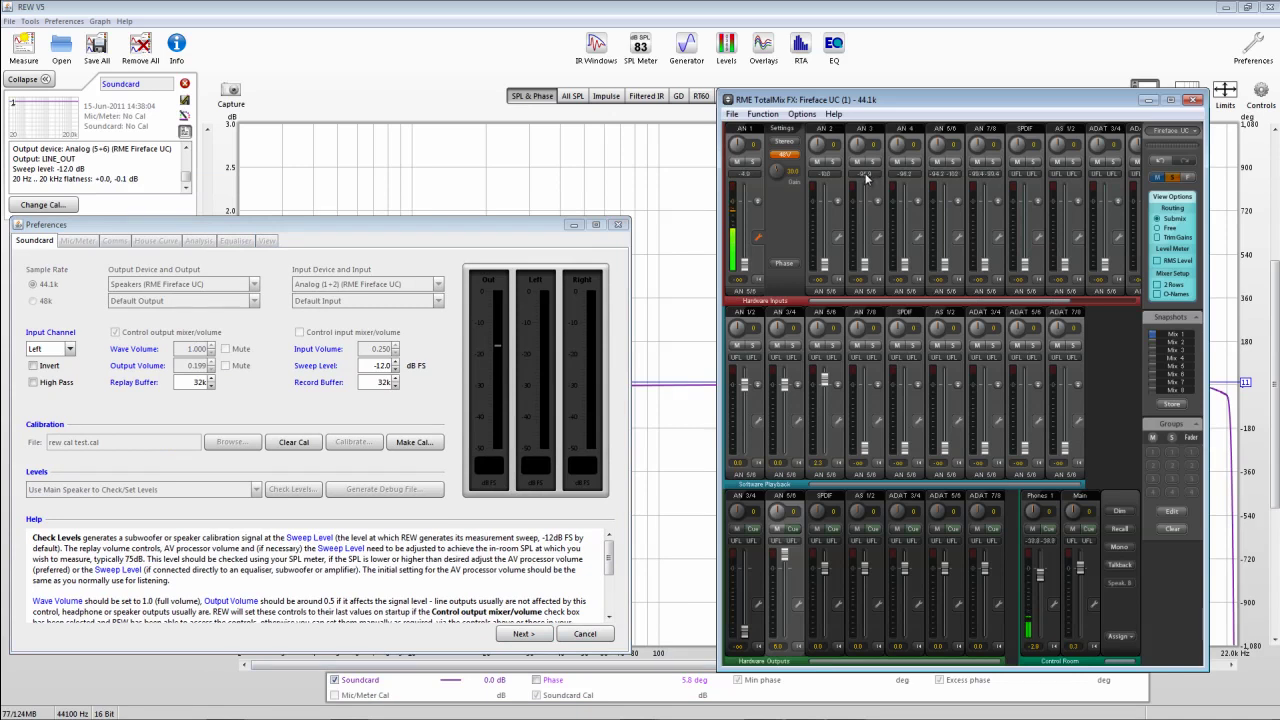
mouse_move(124, 560)
left_mouse_down()
mouse_move(150, 570)
mouse_move(120, 562)
left_mouse_up()
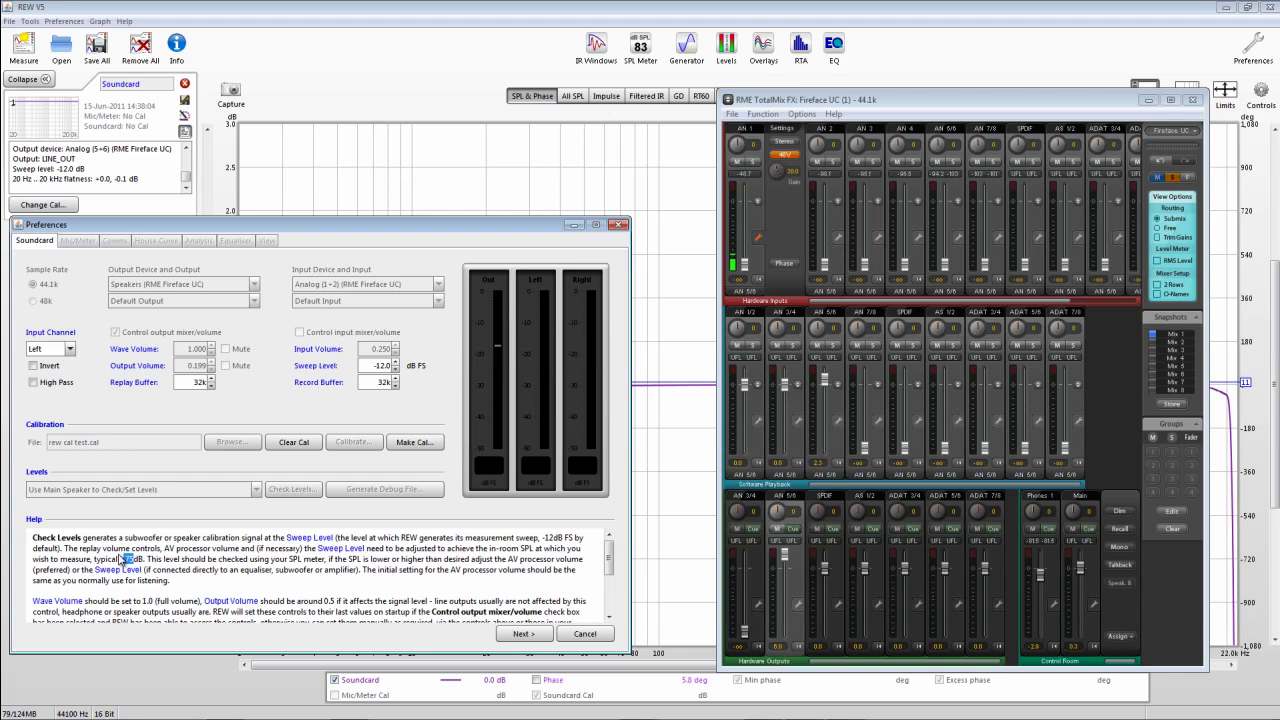
left_click(523, 634)
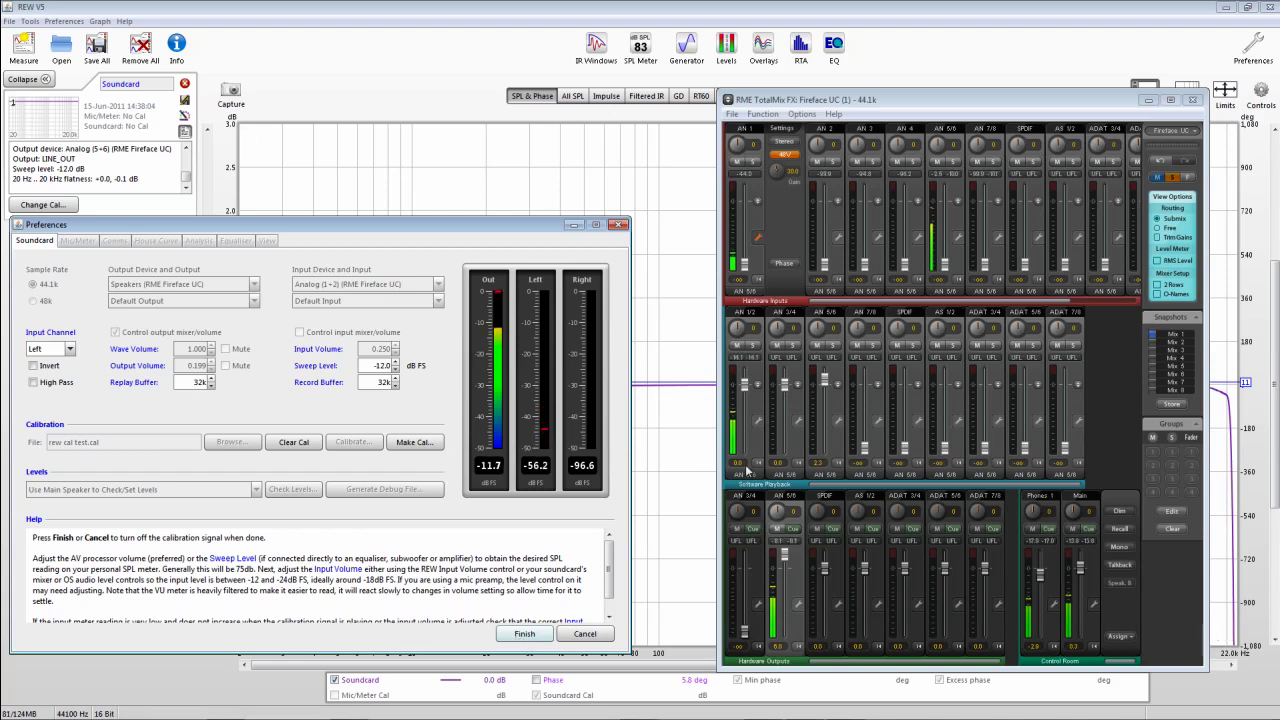
- Pull the AN 1/2 playback, AN 5/6 output and Phones faders all the way down
left_click_drag(757, 390, 745, 479)
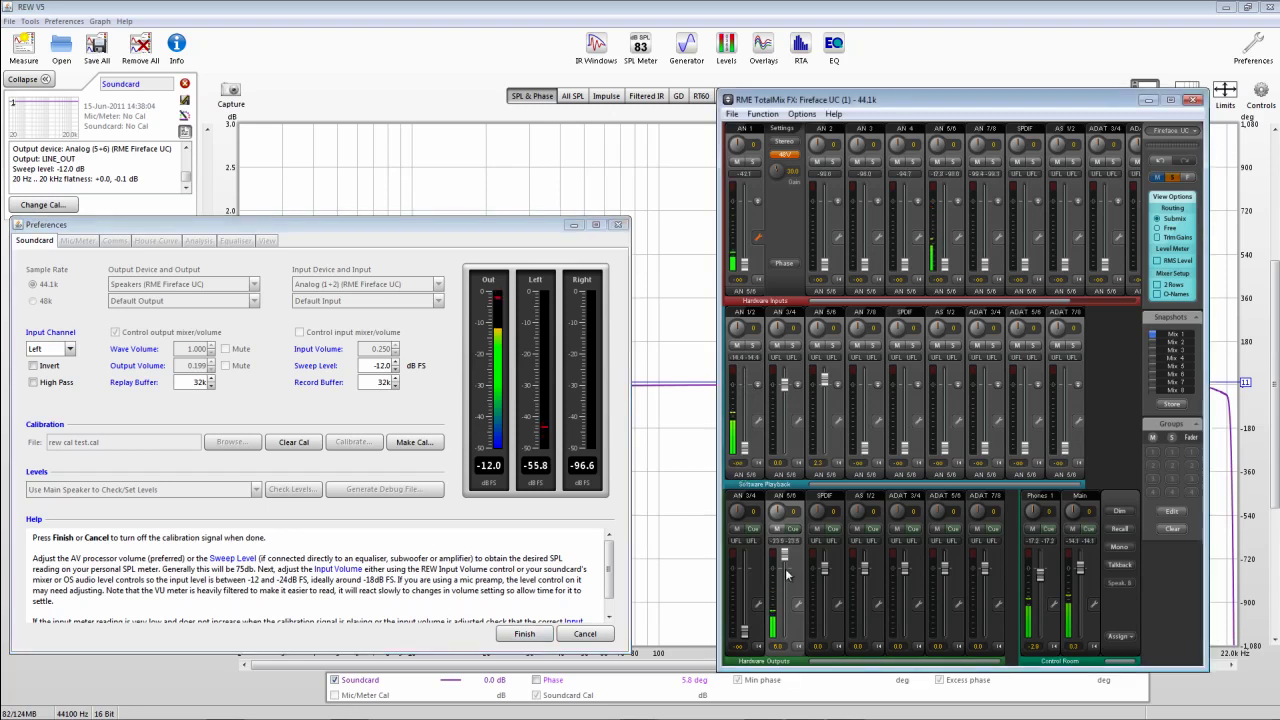
left_click_drag(786, 562, 785, 632)
left_click_drag(1041, 577, 1045, 660)
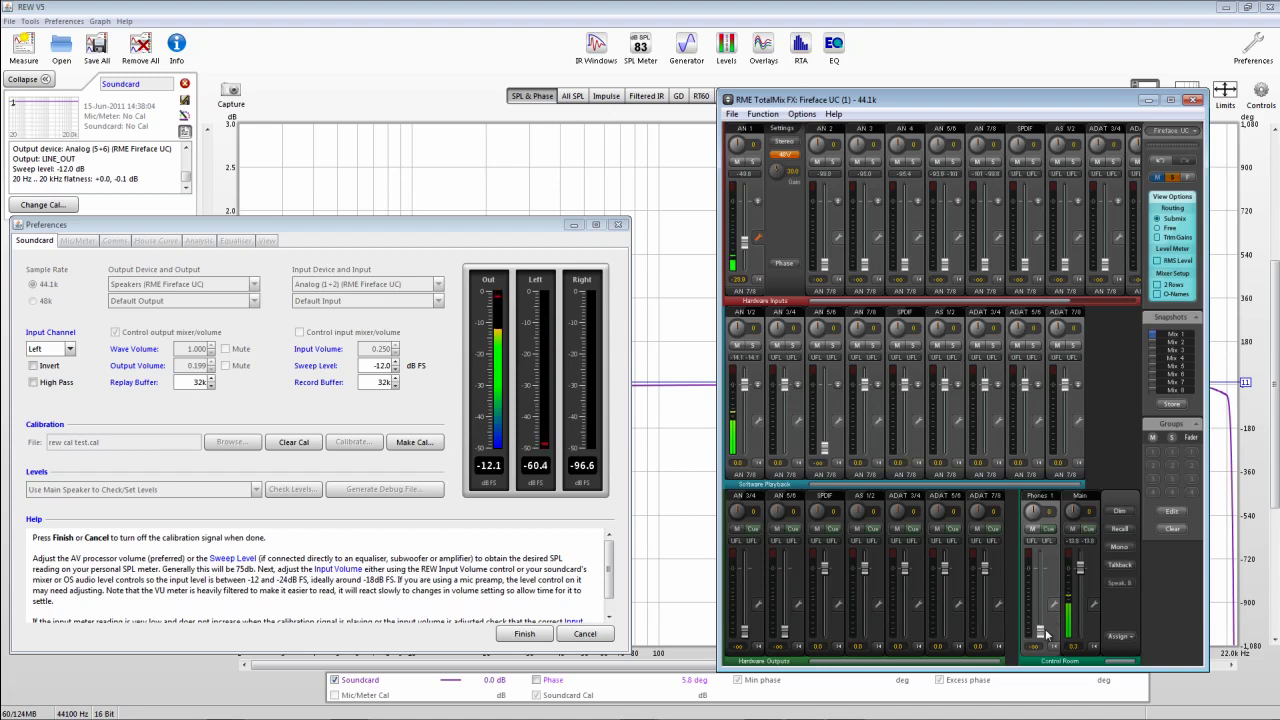
- Adjust the Phones, AN 1, AN 3/4, AN 5/6 and AN 1/2 faders until the Left input reads -11.8 dB FS
left_click_drag(1041, 640, 1025, 551)
left_click_drag(1040, 553, 1043, 652)
left_click_drag(745, 241, 745, 251)
left_click_drag(1043, 630, 1041, 590)
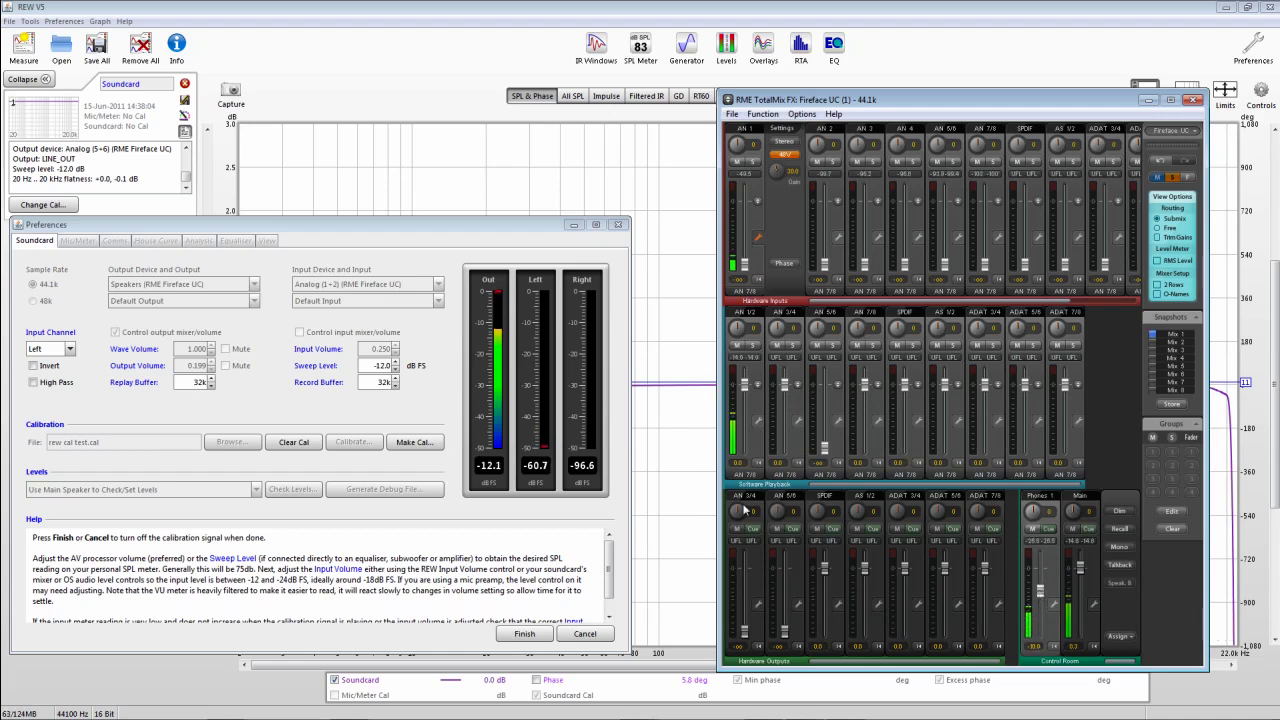
left_click_drag(745, 632, 742, 590)
left_click_drag(784, 636, 781, 582)
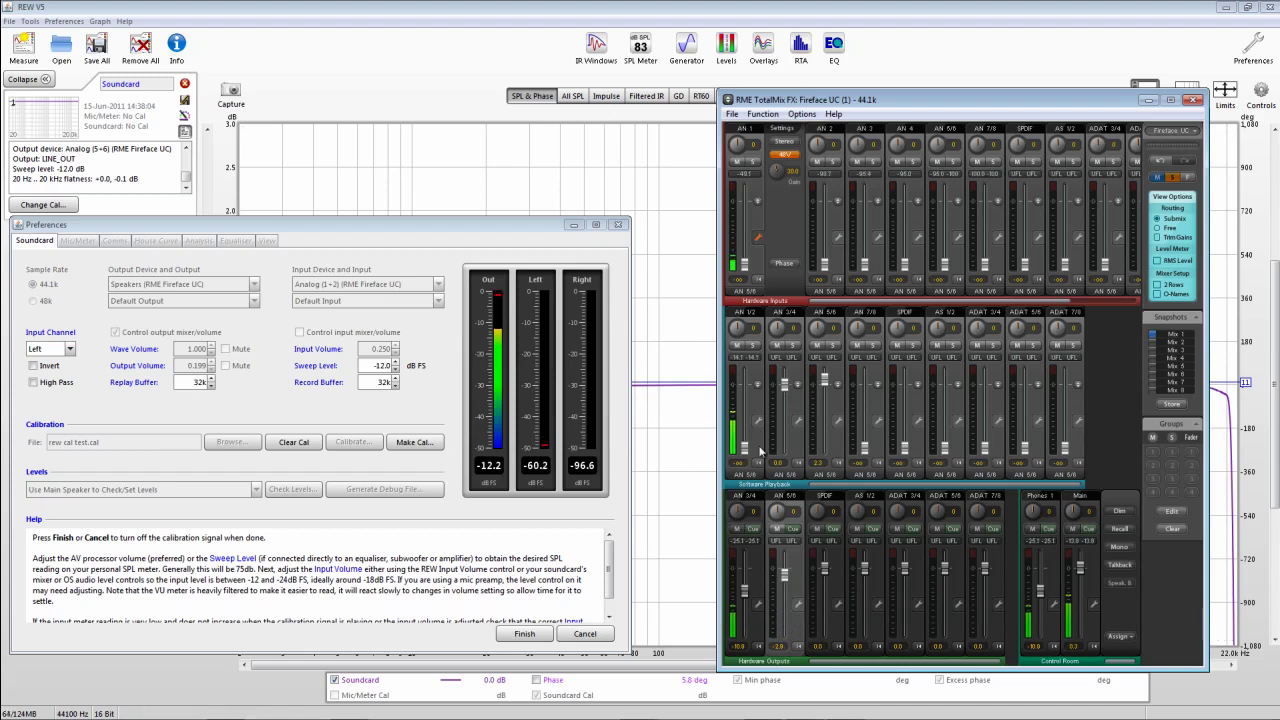
left_click_drag(745, 449, 742, 385)
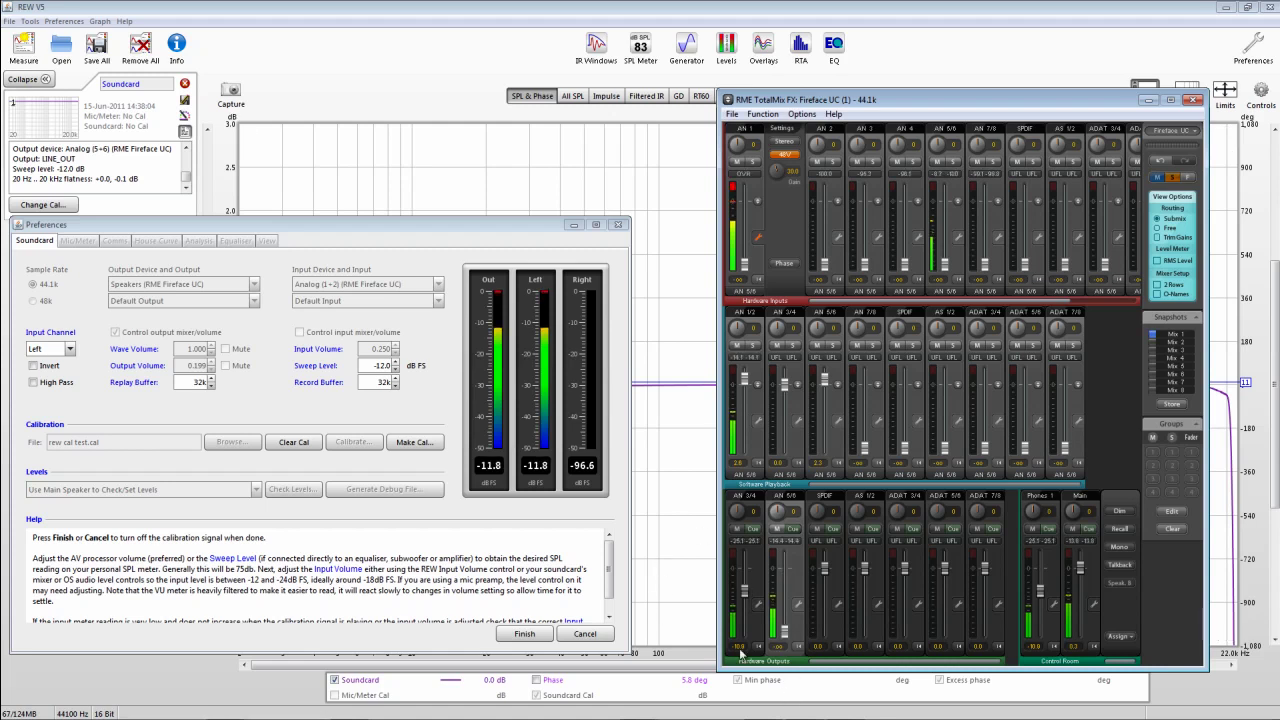
- Select the Main submix in RME TotalMix FX
left_click(750, 618)
left_click(1052, 606)
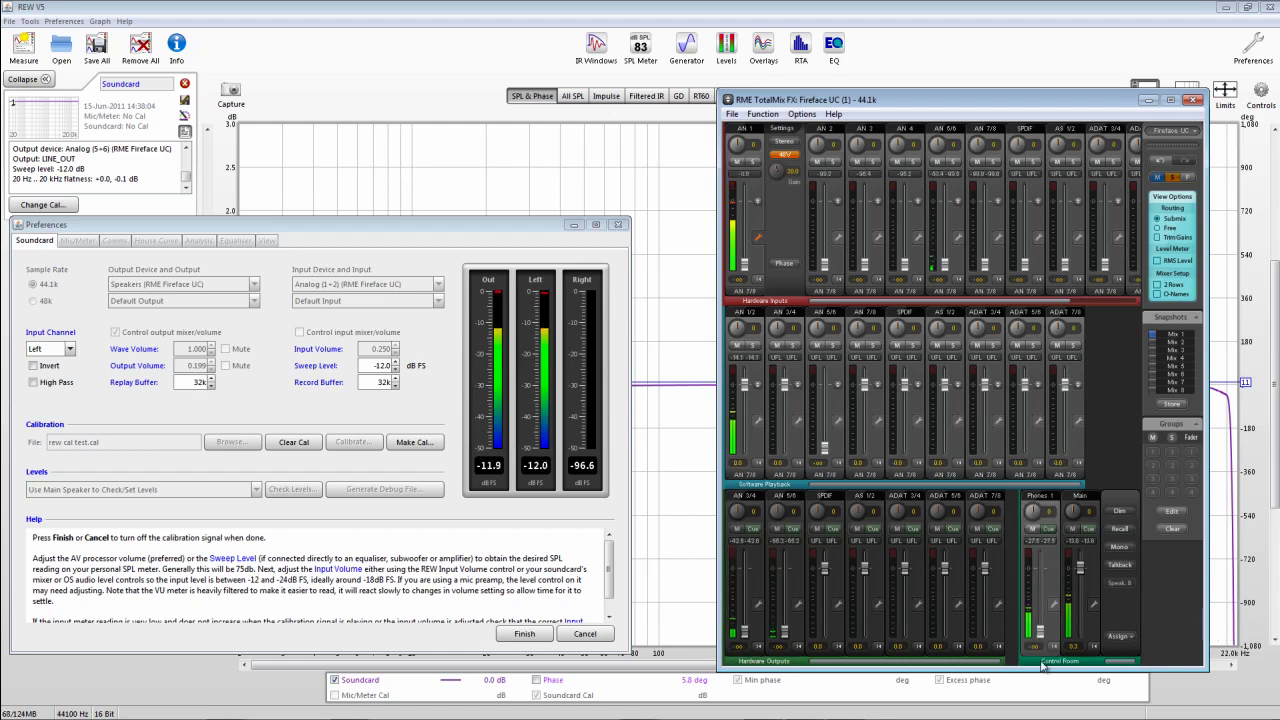
left_click(1080, 652)
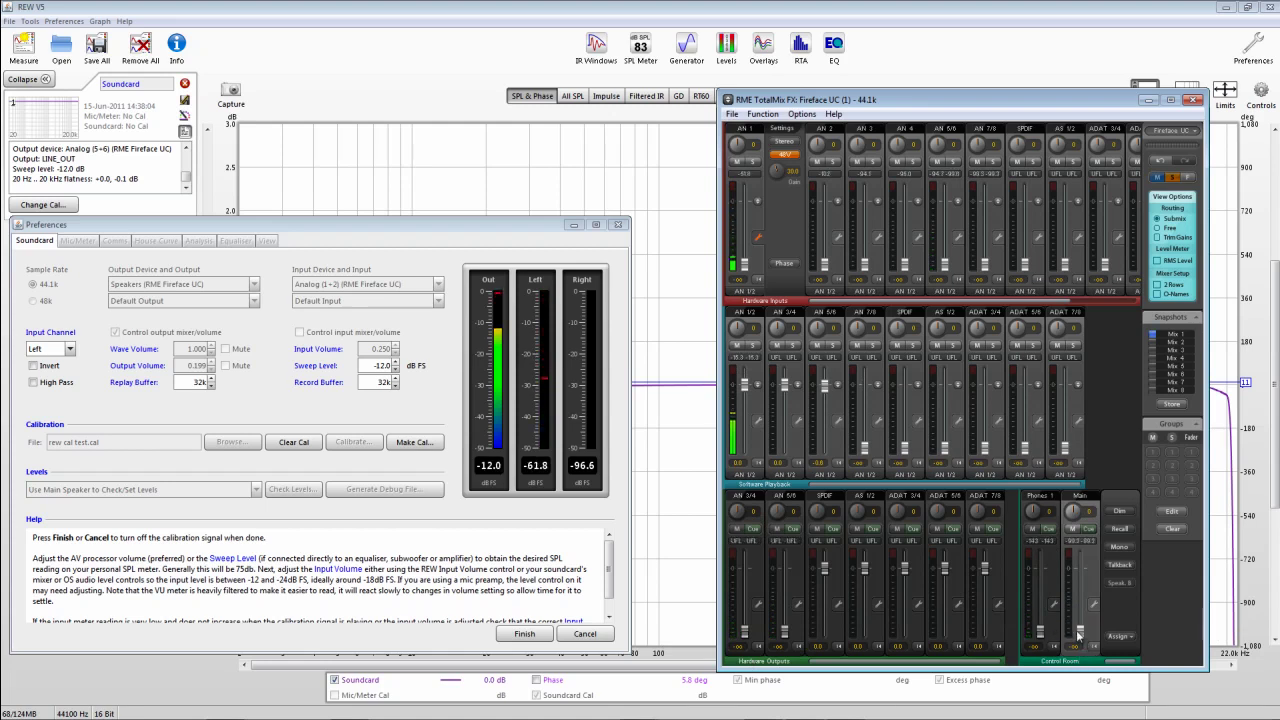
- Set the AN 1/2 playback fader so REW's Left input reads about -18 dB, then finish the level check
scroll(1080, 636, "up", 5)
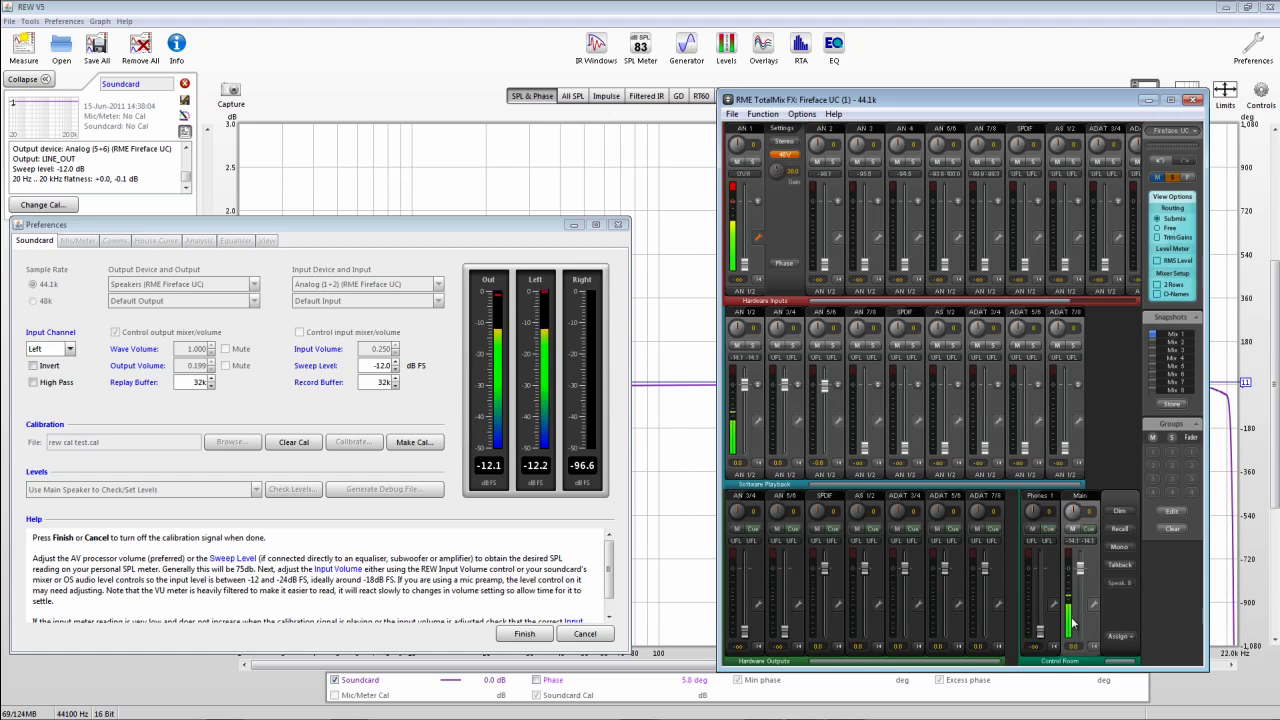
scroll(752, 396, "down", 5)
scroll(759, 450, "up", 2)
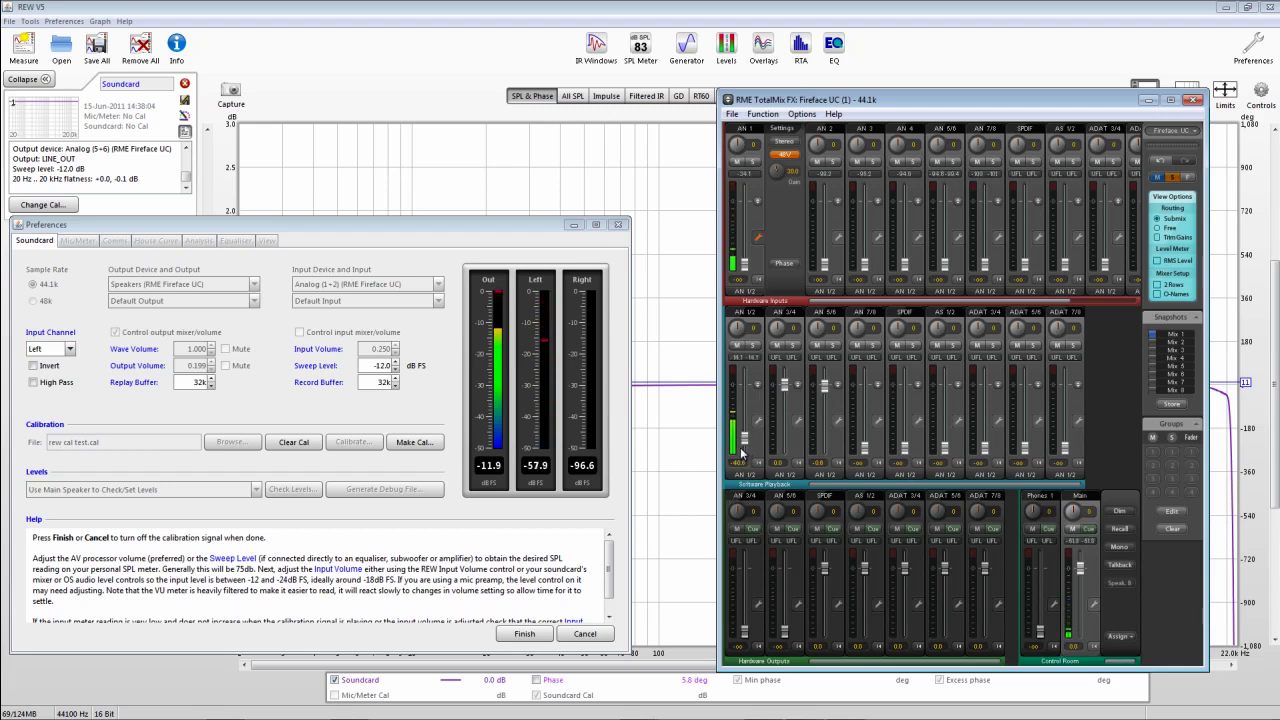
scroll(745, 444, "up", 4)
scroll(747, 444, "up", 1)
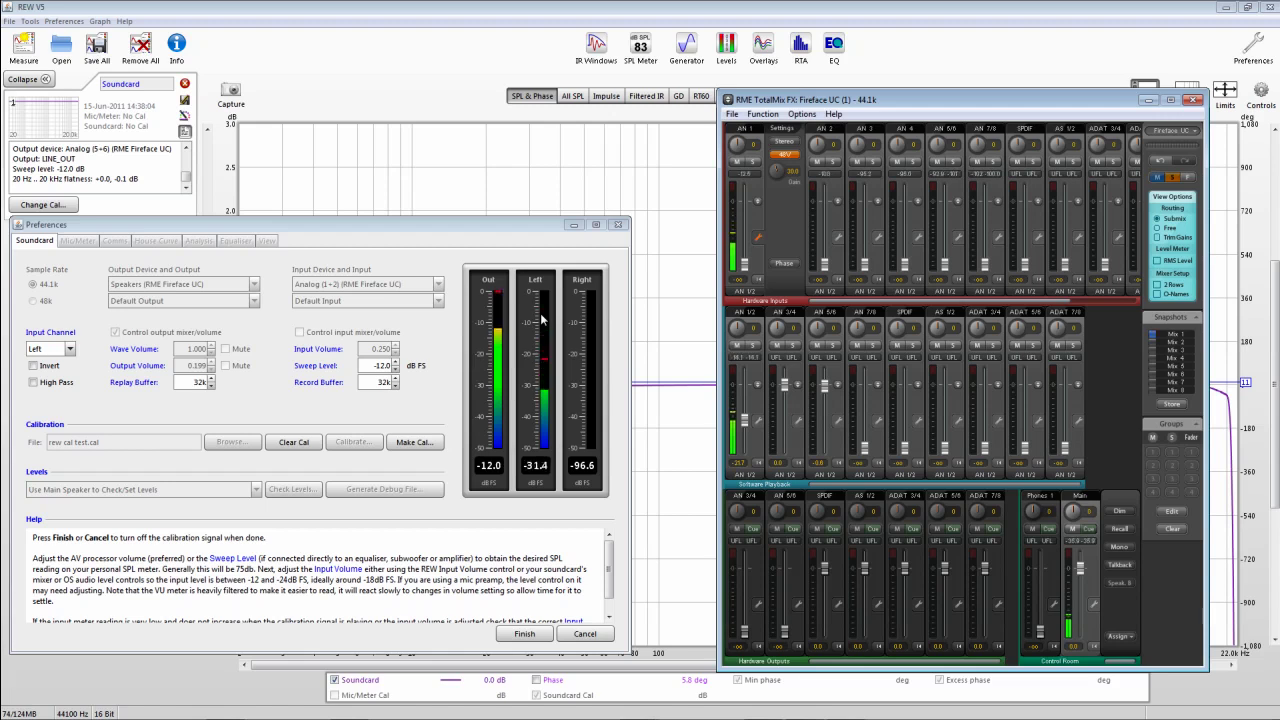
left_click_drag(746, 447, 748, 425)
scroll(746, 424, "up", 2)
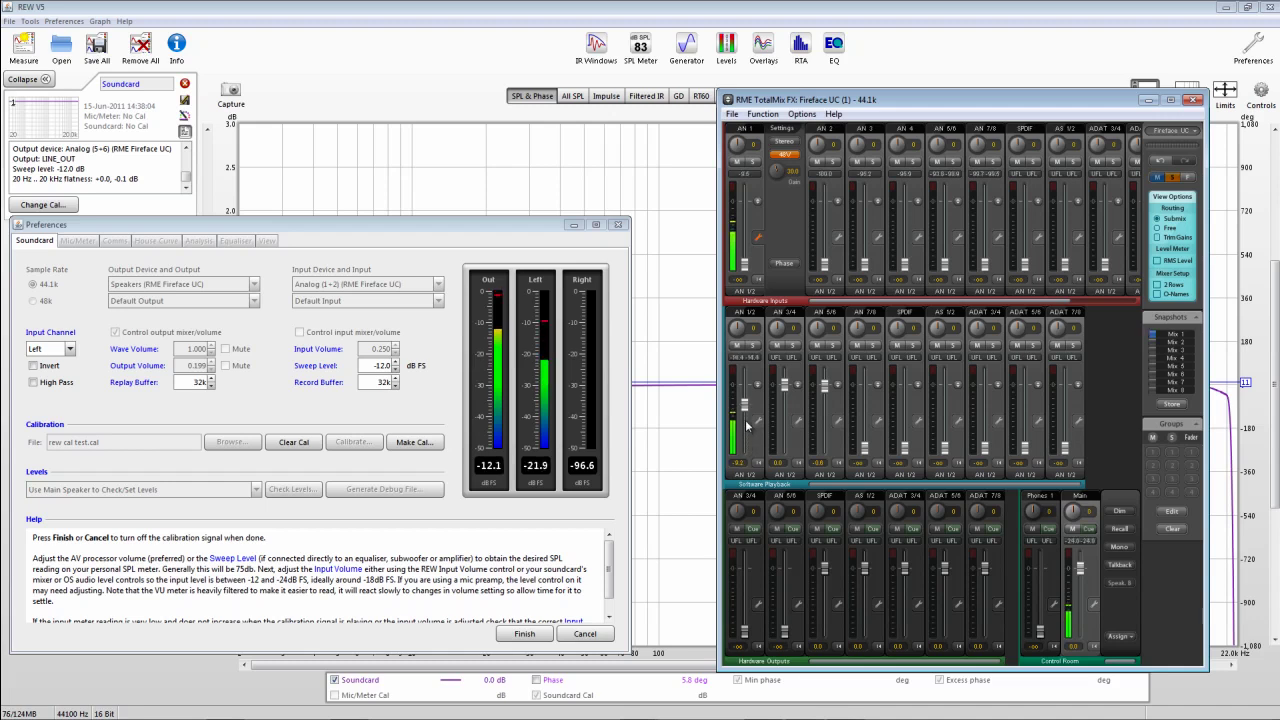
scroll(746, 425, "up", 2)
left_click(524, 633)
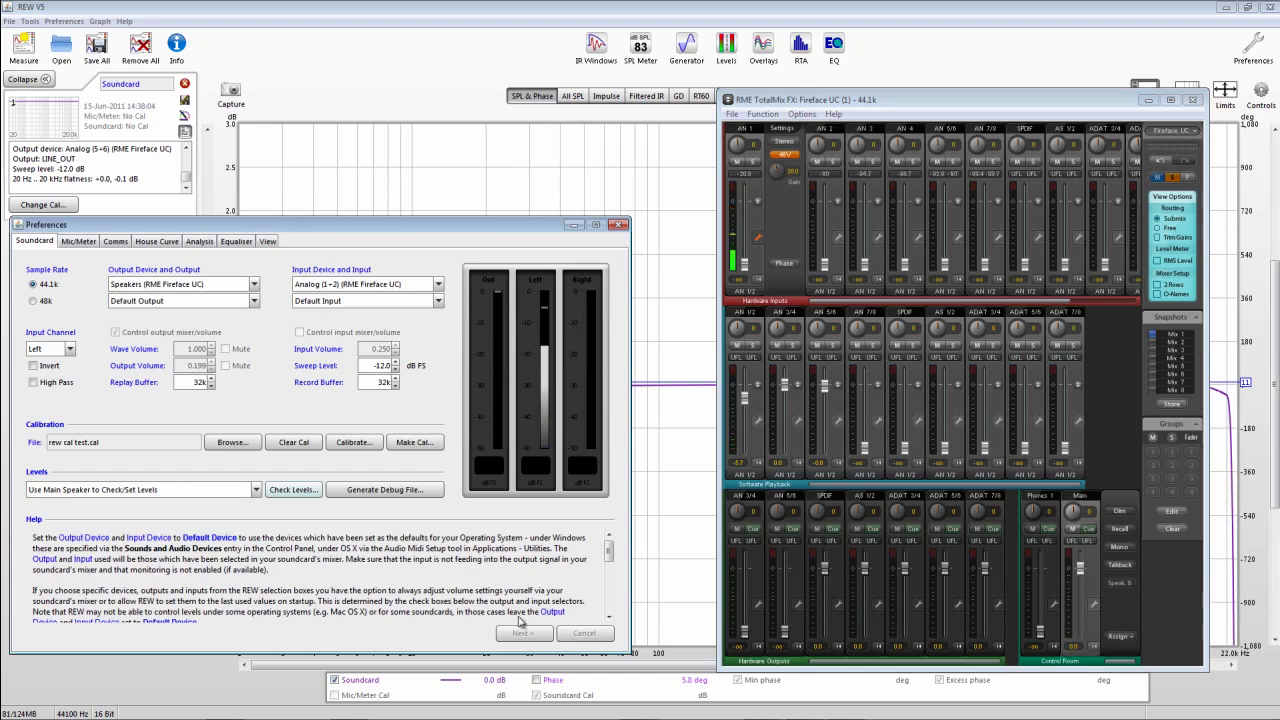
- Enable C Weighted SPL Meter correction and raise the TotalMix headphone fader to about -4.8 dB
left_click_drag(431, 228, 490, 170)
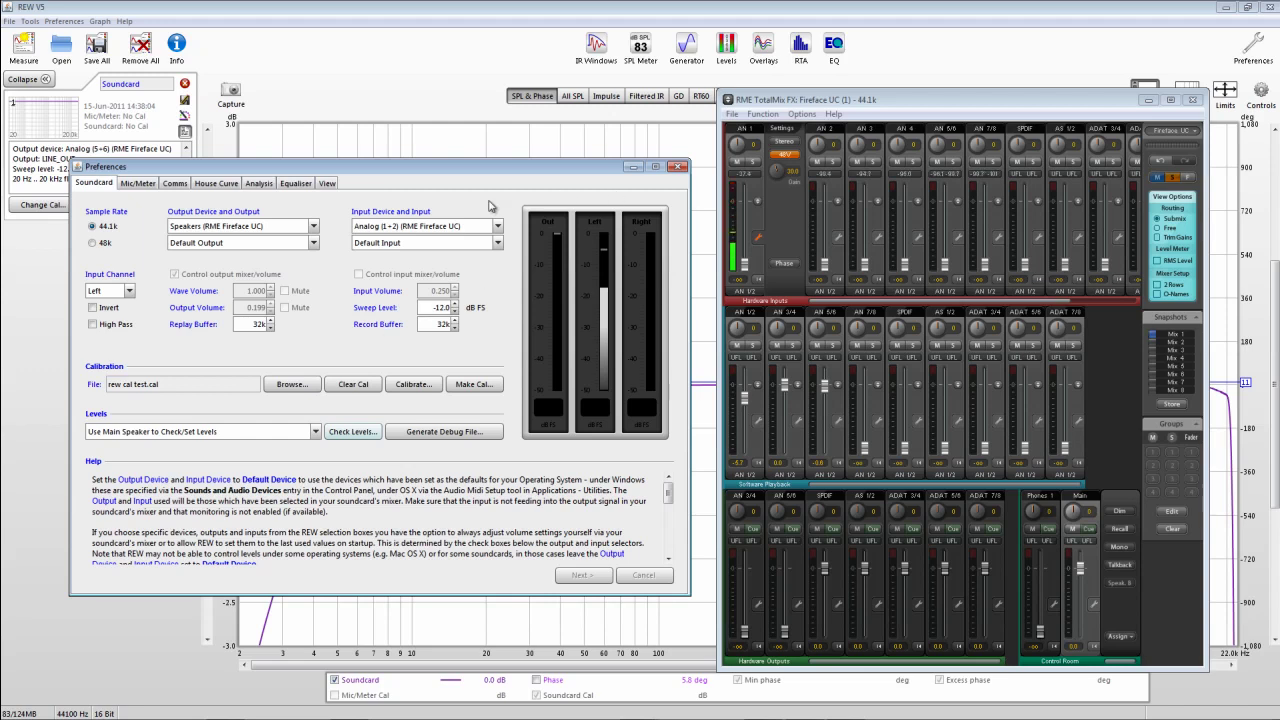
left_click(138, 183)
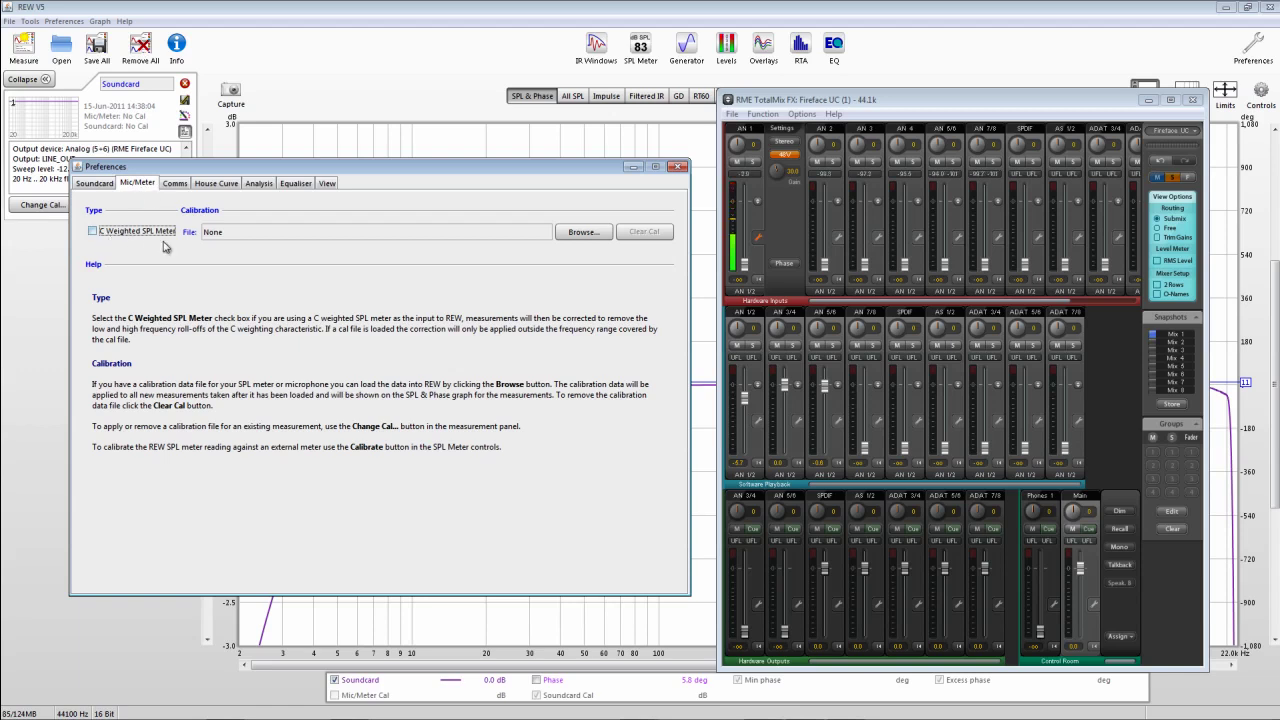
left_click(93, 233)
left_click(106, 186)
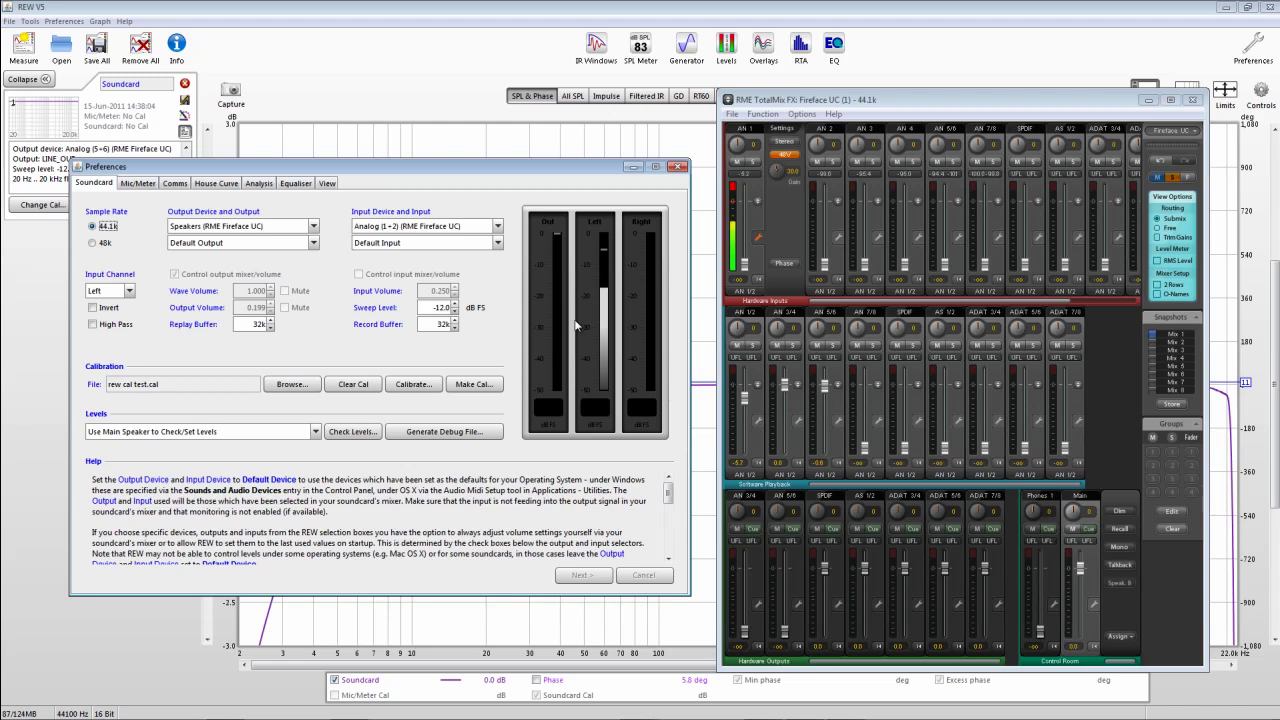
left_click_drag(1043, 631, 1038, 578)
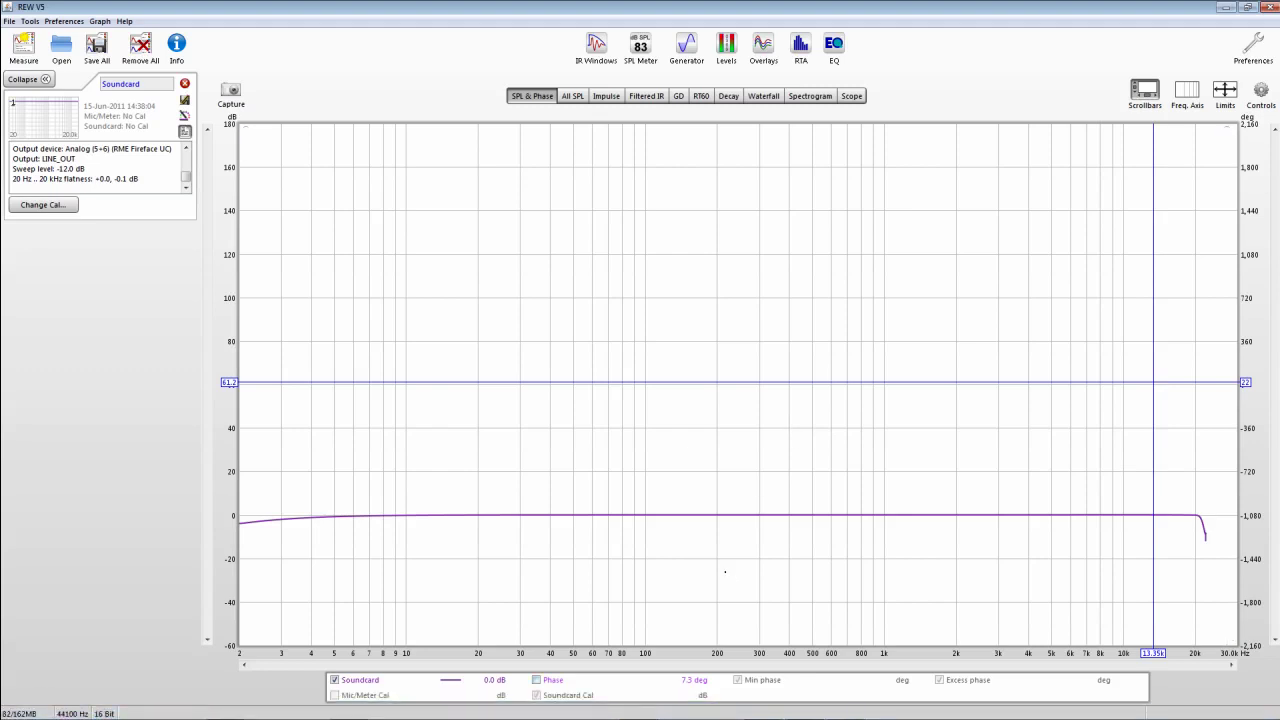
- Run a 0–20,000 Hz sweep measurement at -12 dB FS
left_click(24, 50)
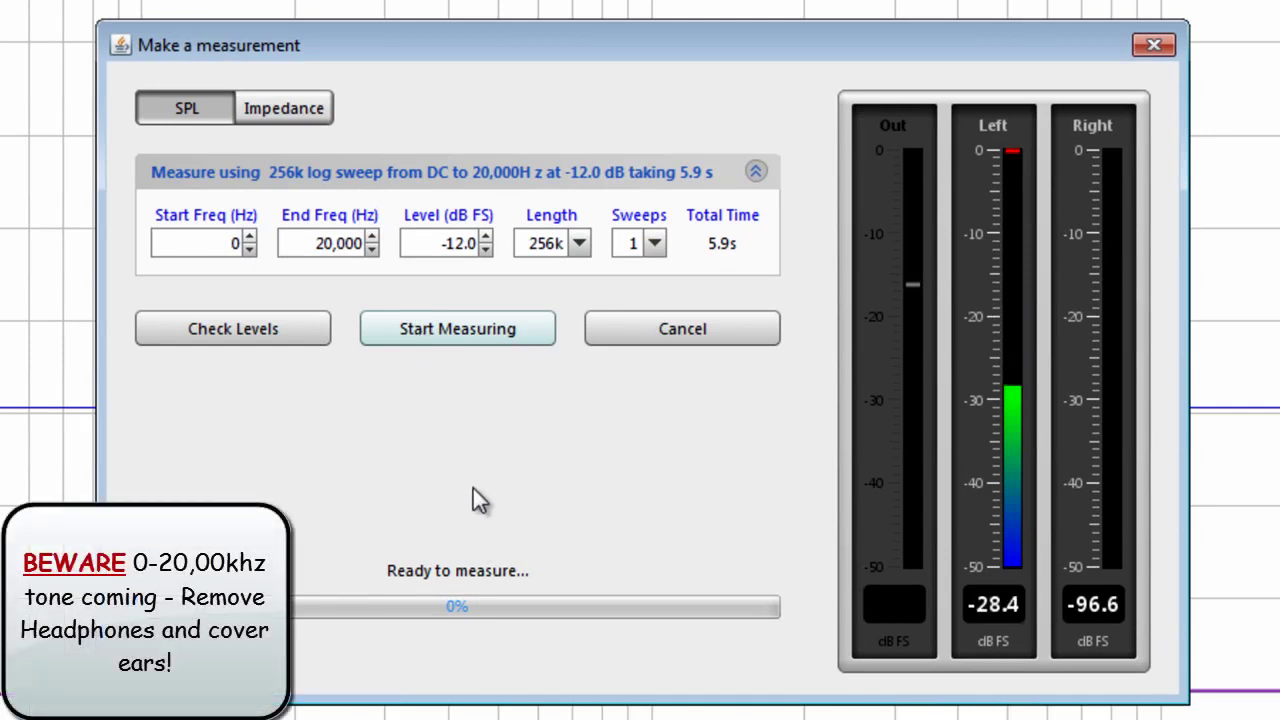
left_click(452, 333)
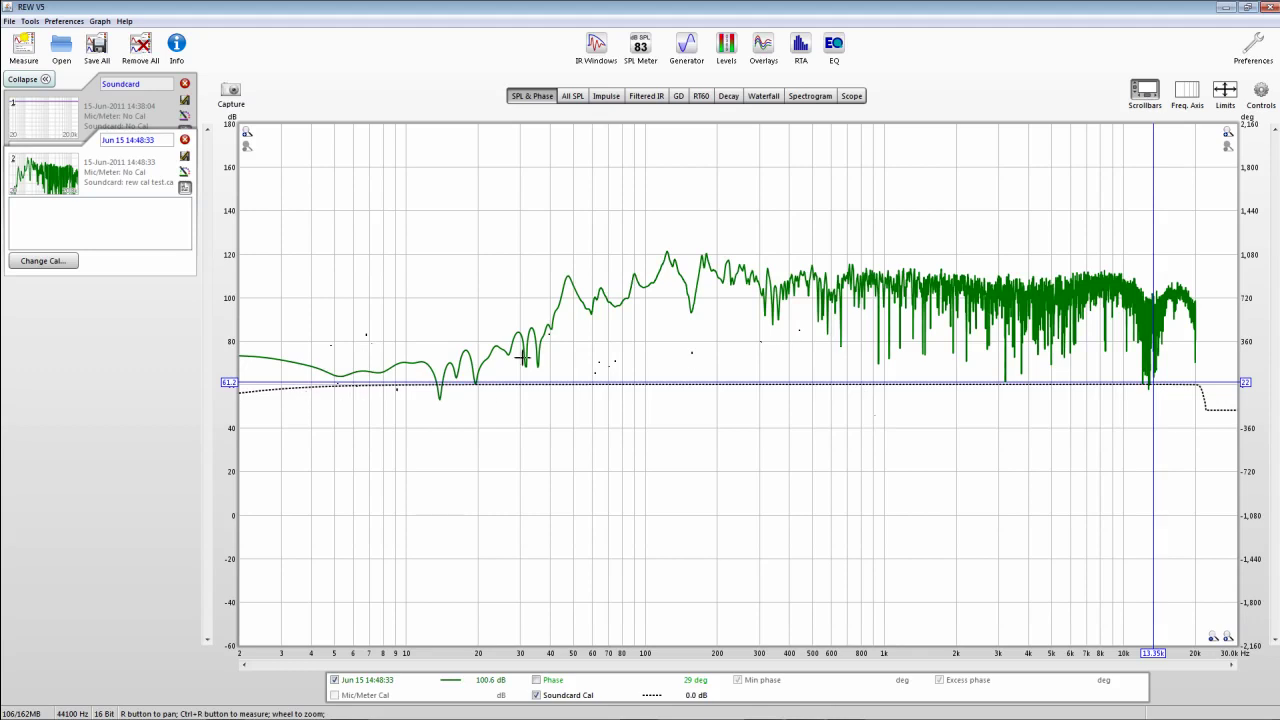
- Read the green trace levels at 13.76, 19.5, 31.5, 35.6, 47, 66.4, 122 and 150 Hz
scroll(537, 344, "up", 3)
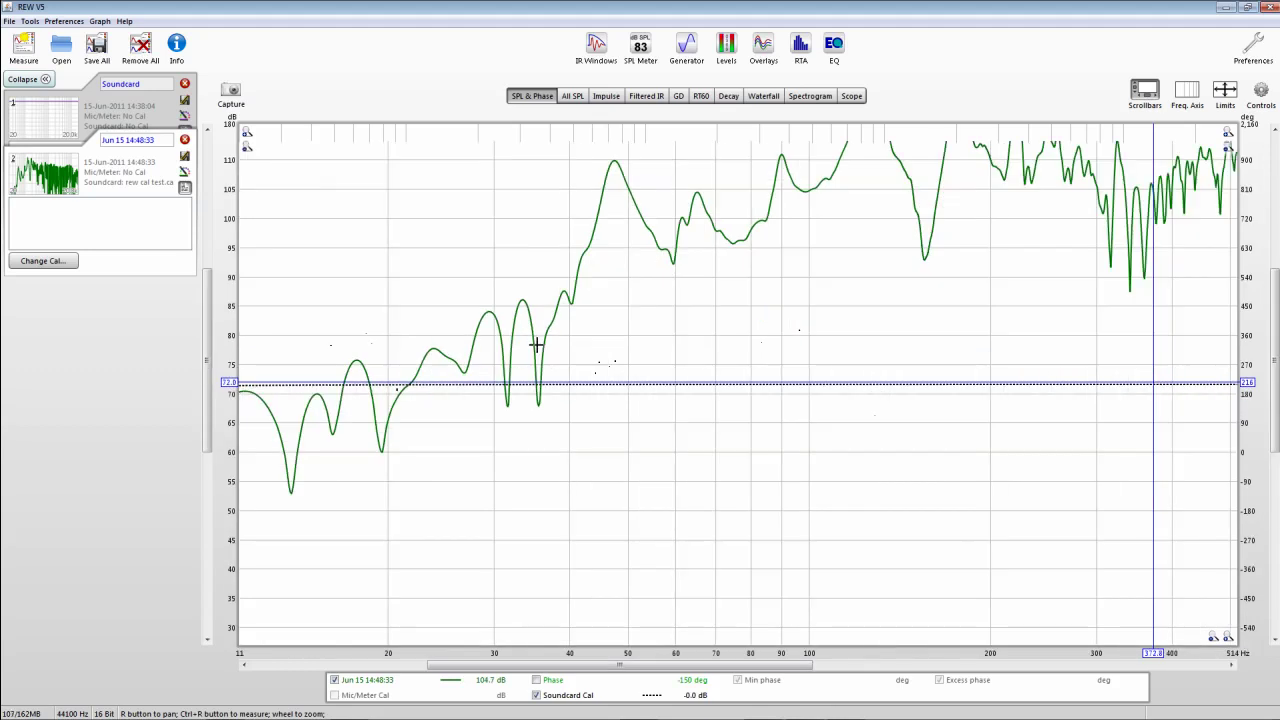
scroll(537, 344, "down", 3)
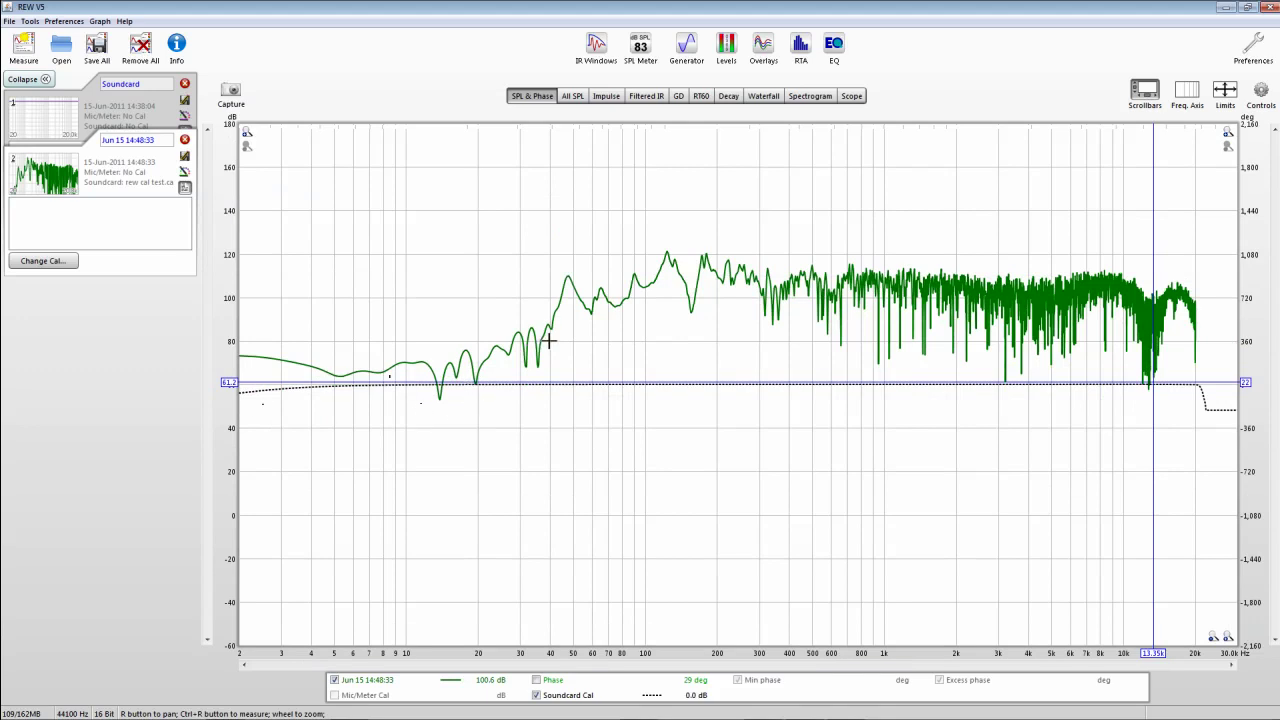
left_click(438, 400)
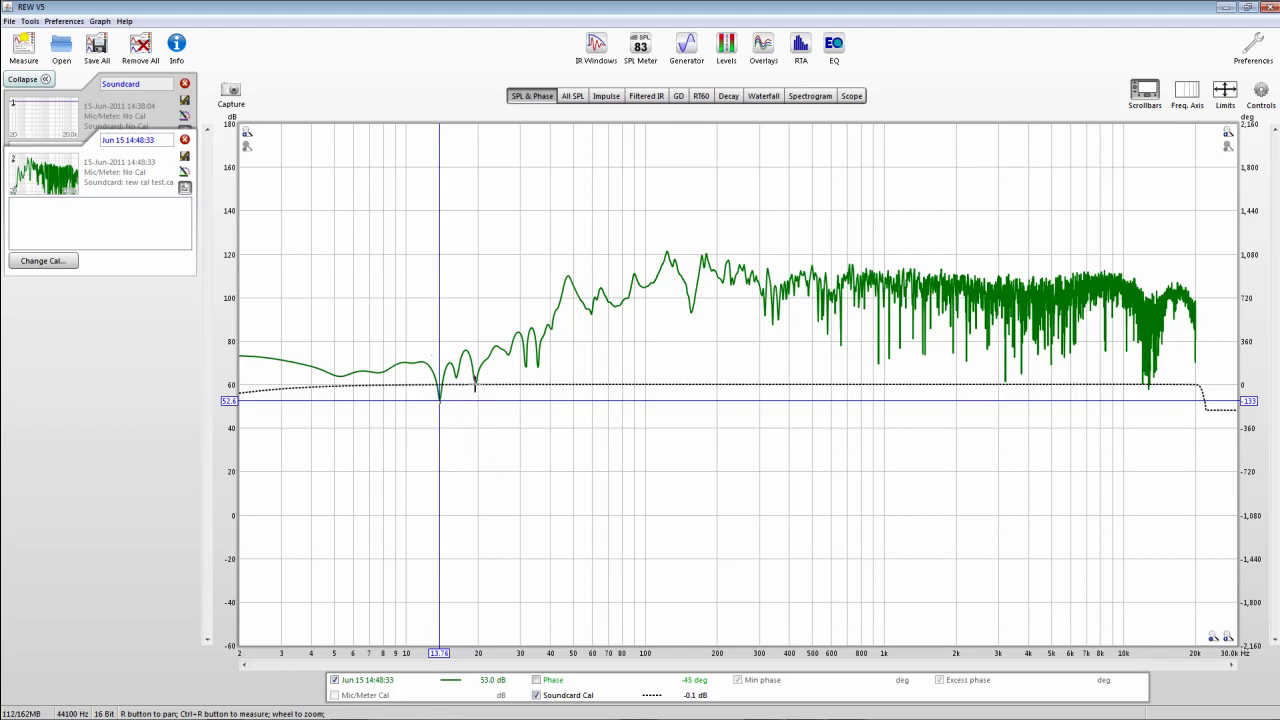
left_click(475, 385)
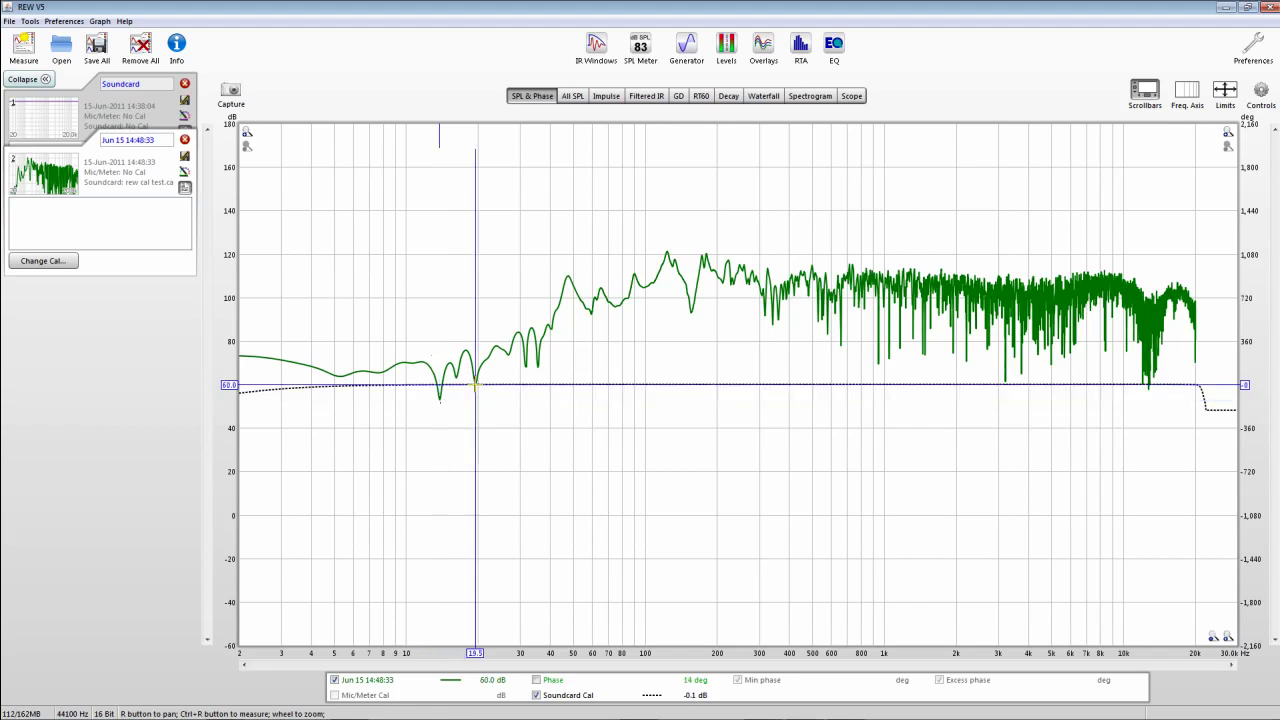
left_click(524, 365)
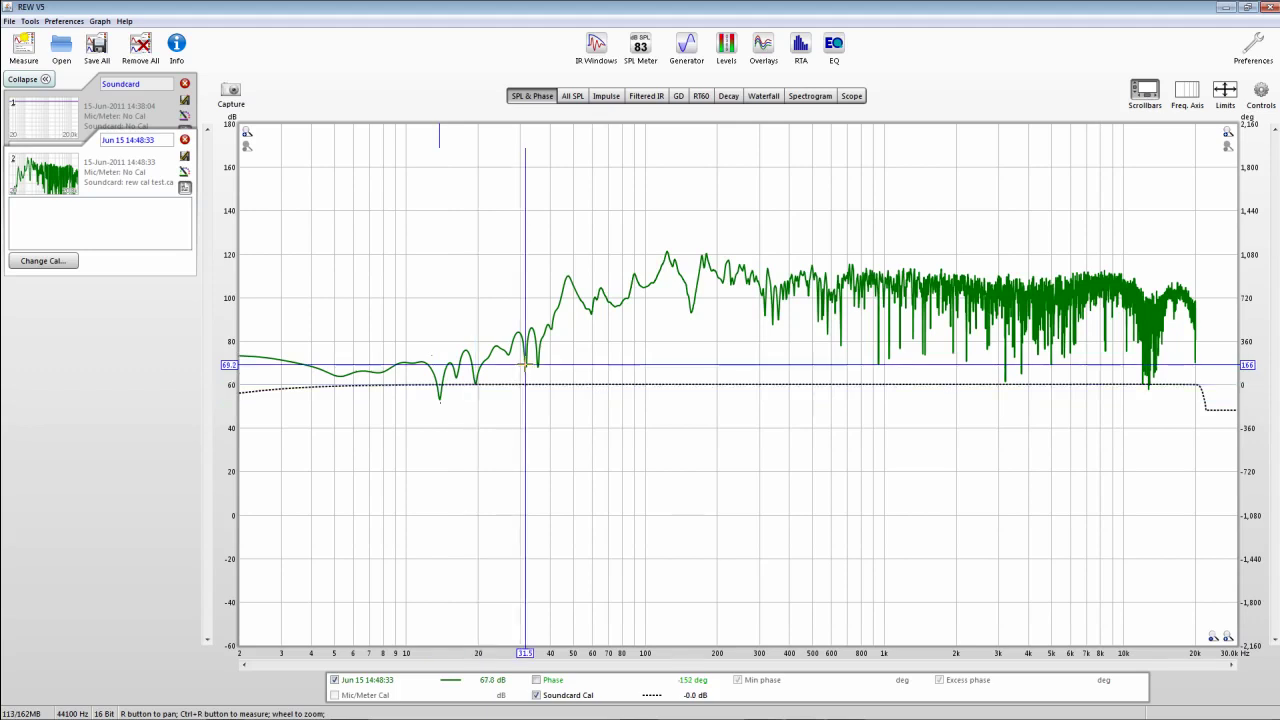
left_click(538, 365)
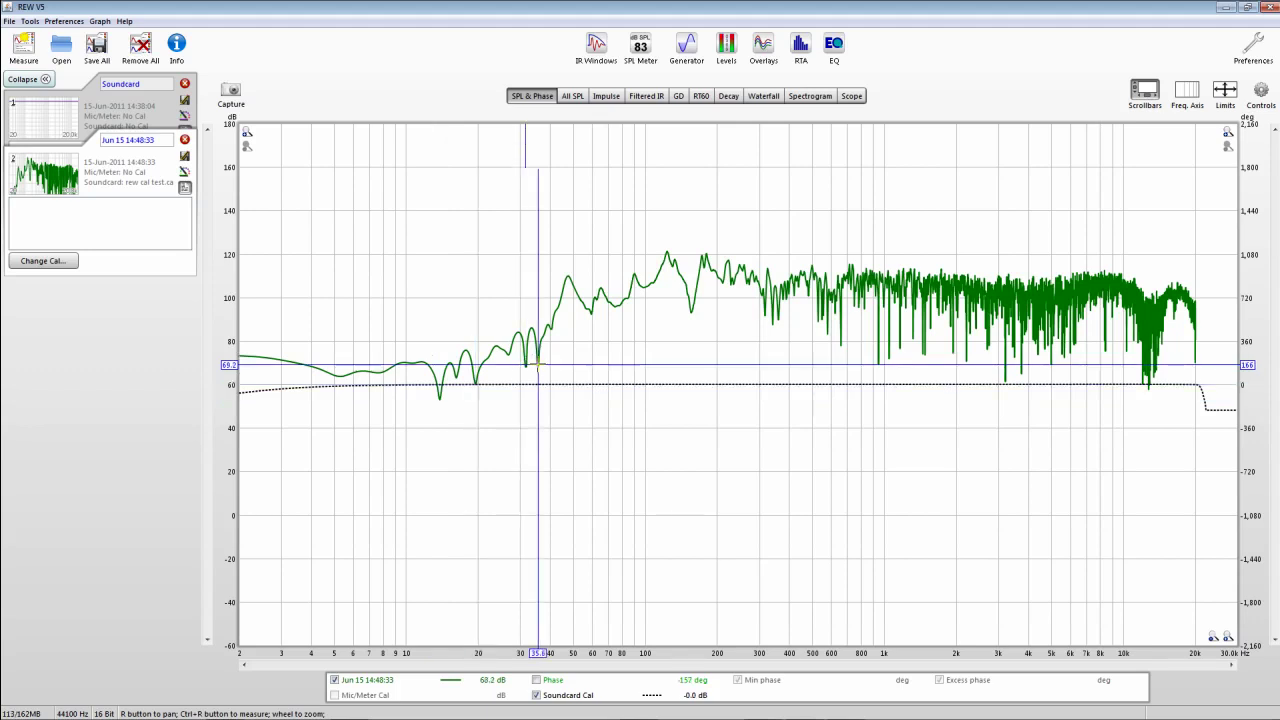
left_click(567, 277)
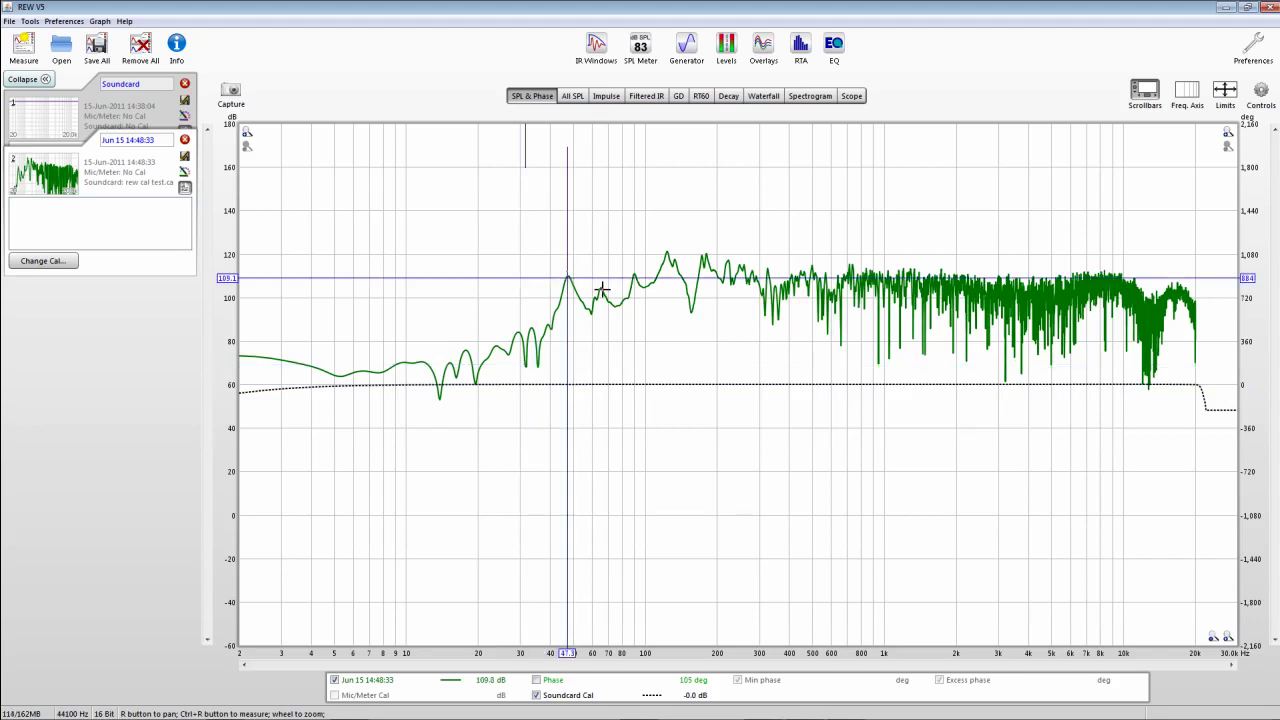
left_click(601, 290)
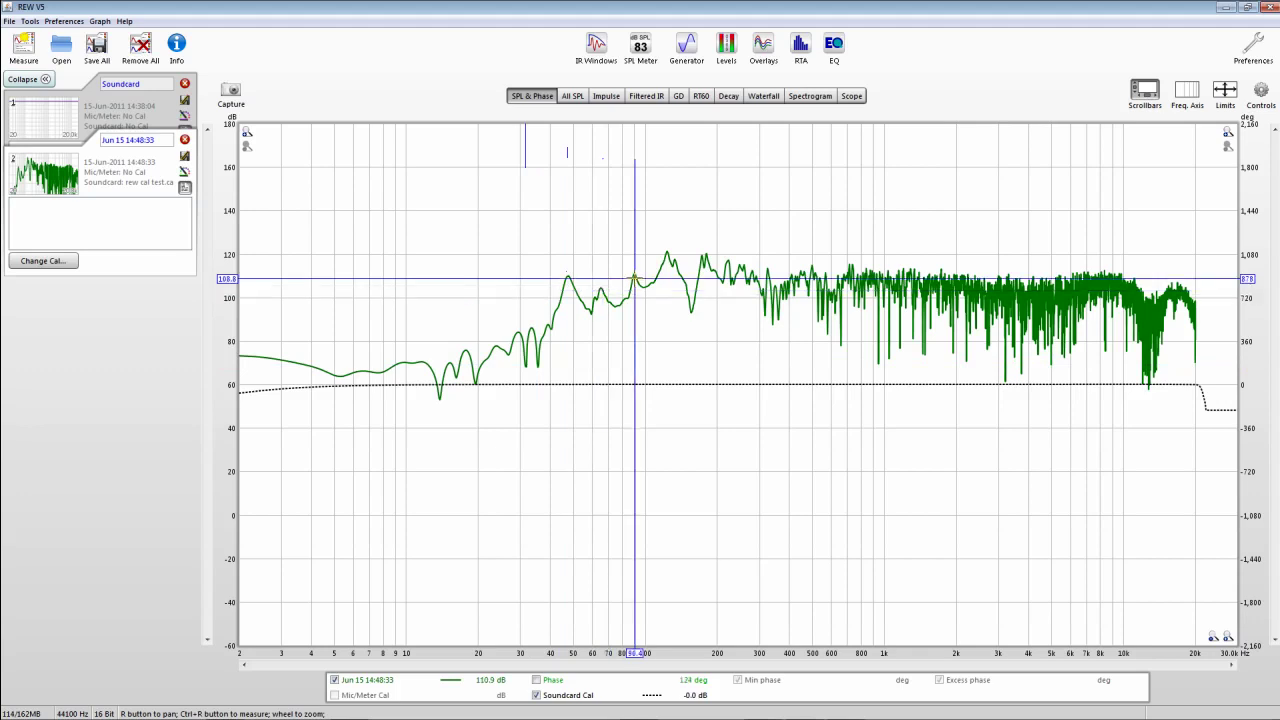
left_click(666, 257)
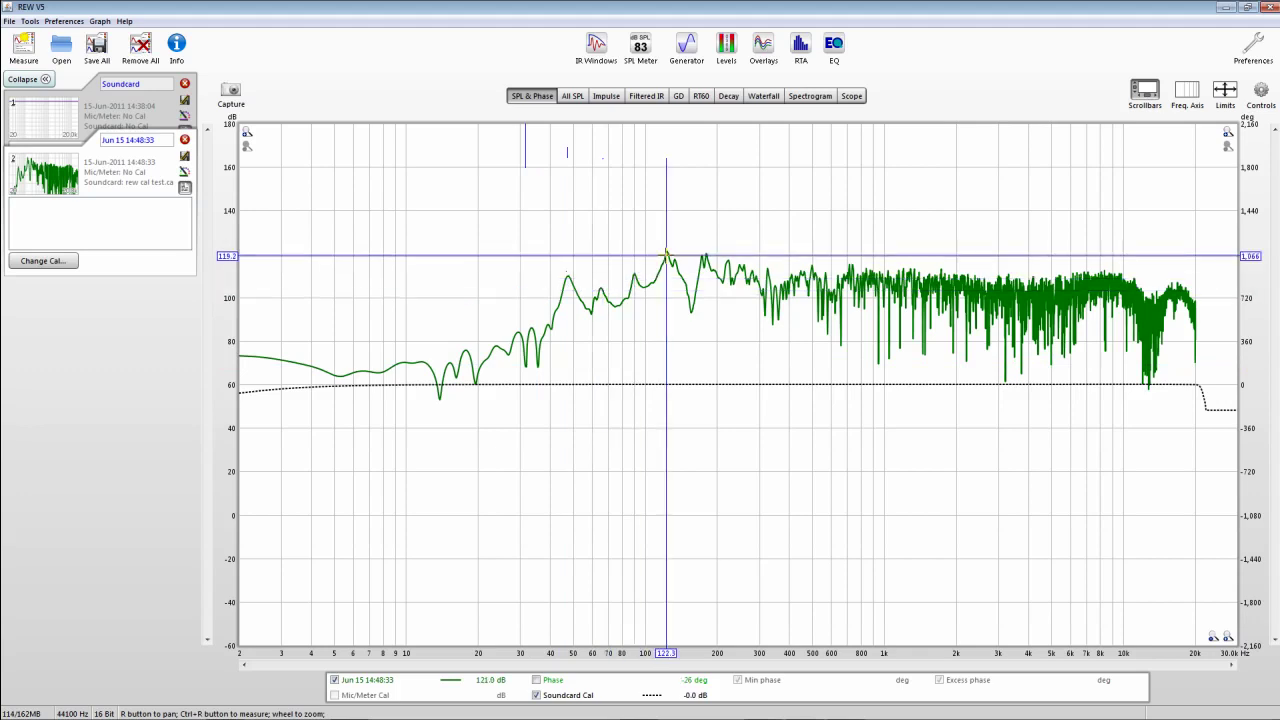
left_click(690, 311)
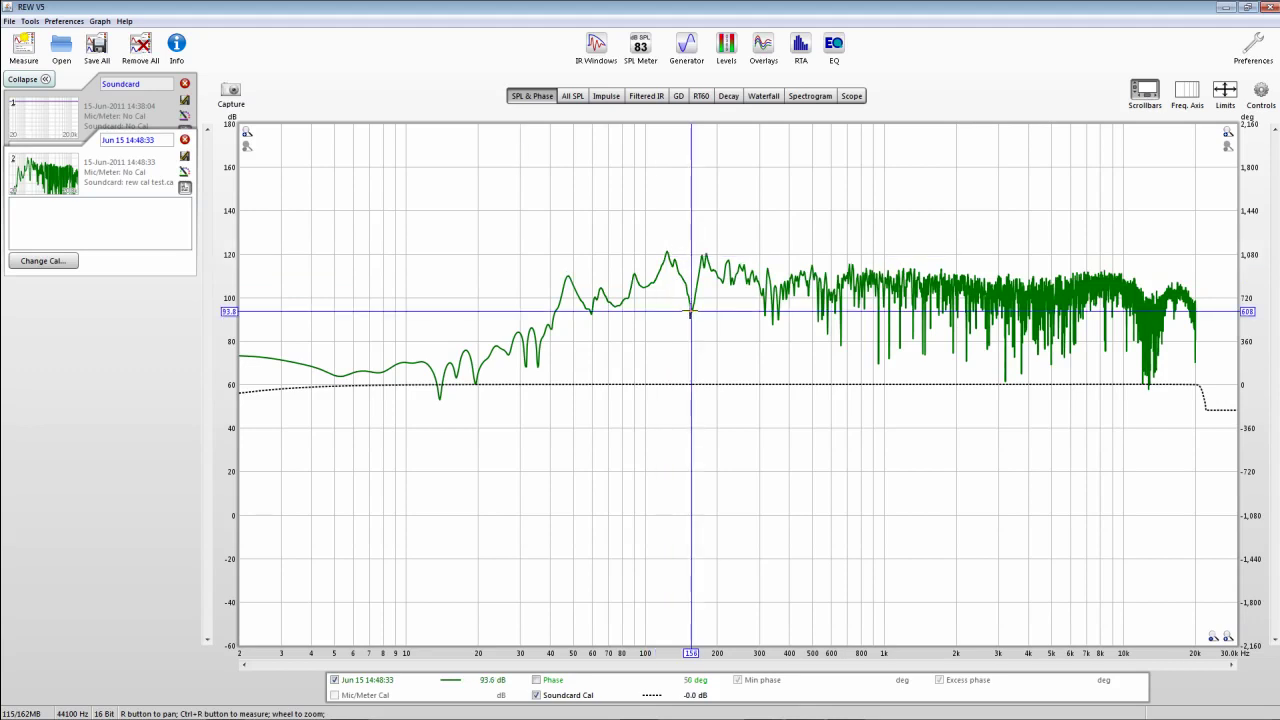
scroll(1133, 376, "up", 5)
scroll(1133, 376, "down", 5)
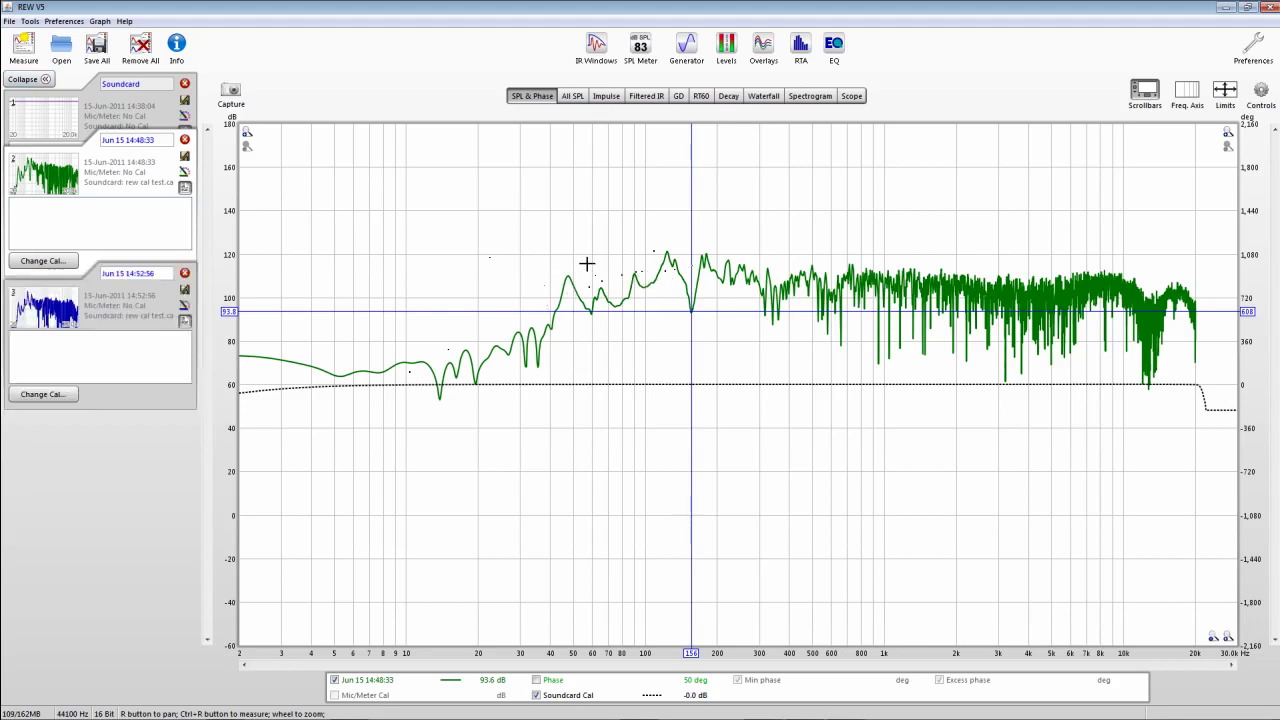
- Show the second loopback measurement, then overlay all traces in the All SPL view
left_click(121, 312)
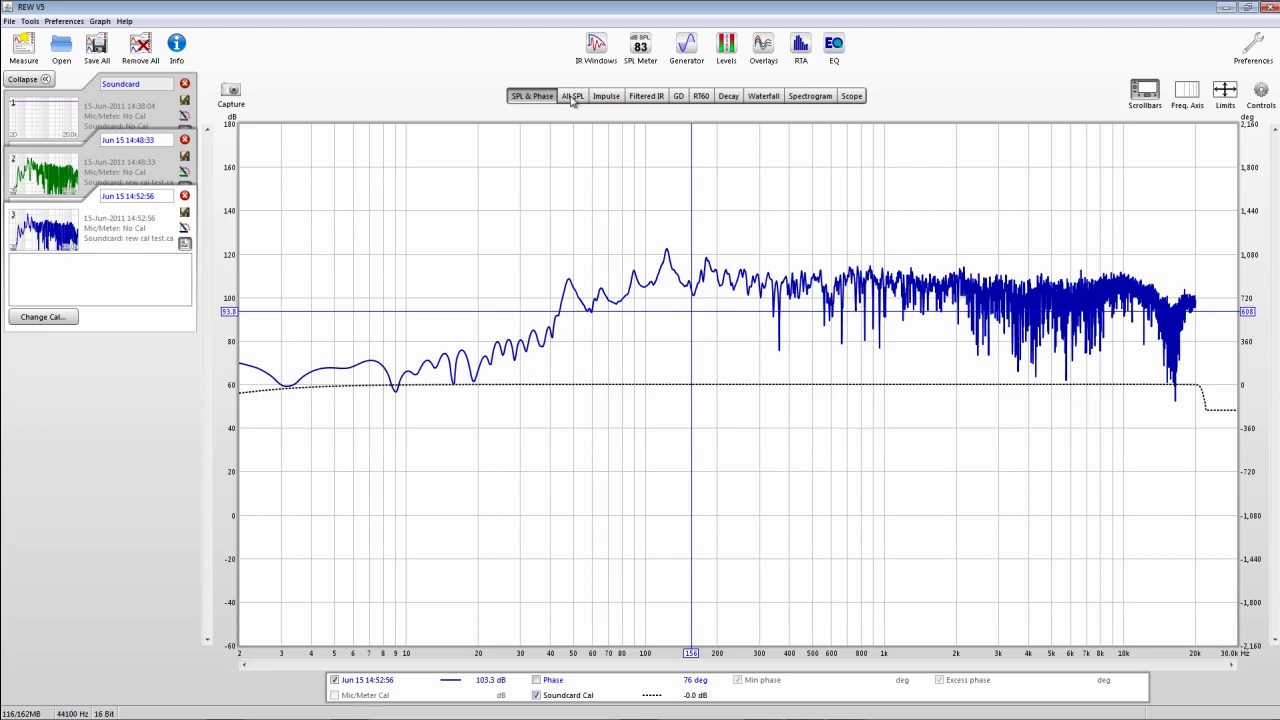
left_click(66, 186)
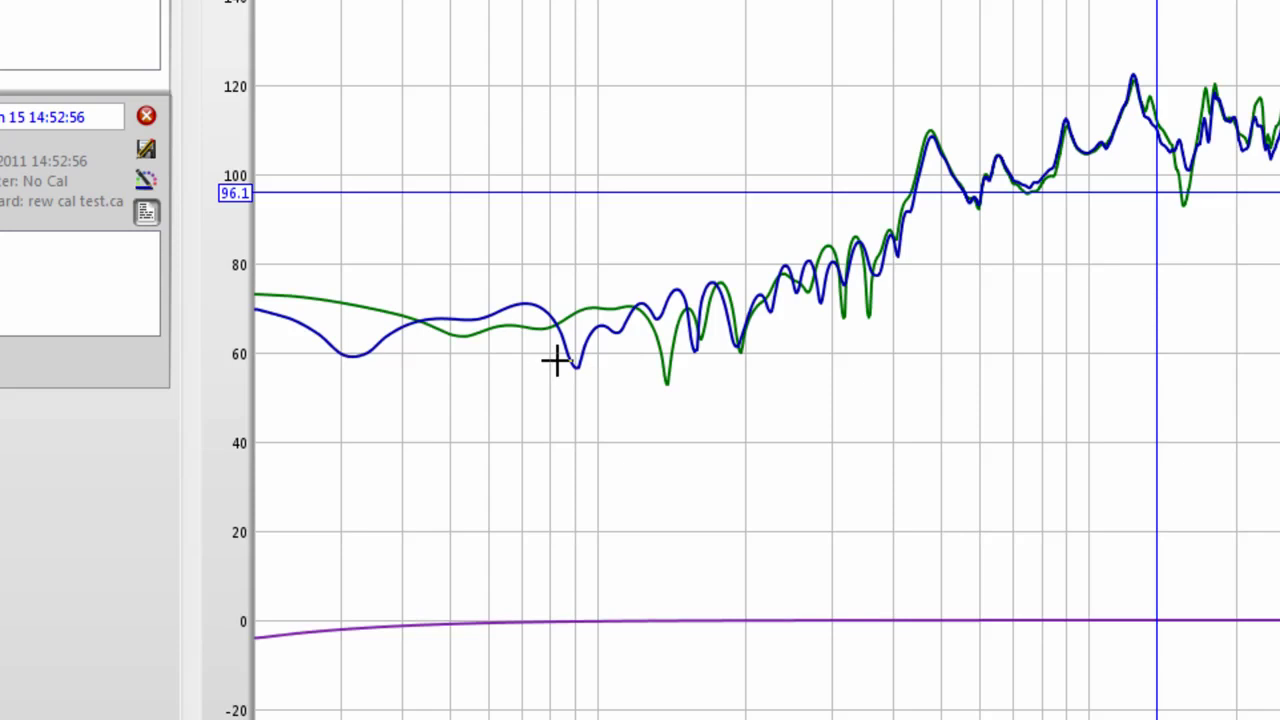
- Place the cursor on the low-frequency dips to compare the green and blue trace readouts
left_click(666, 384)
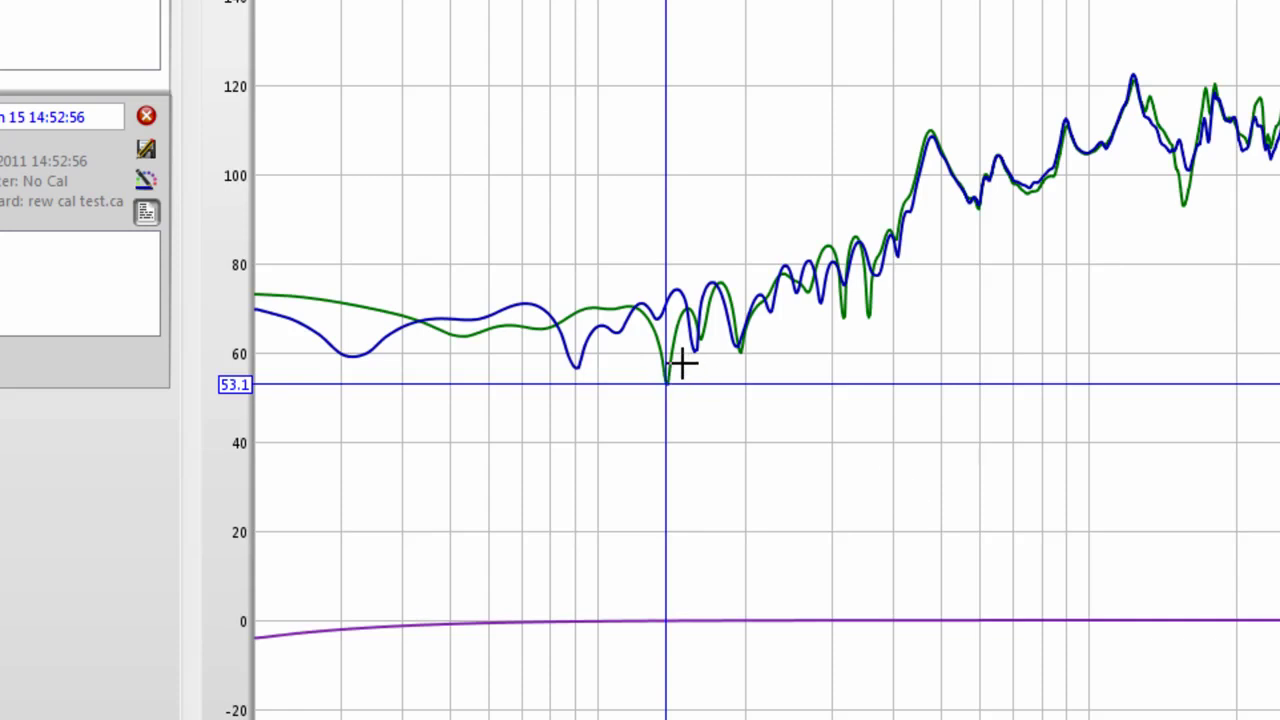
left_click(691, 395)
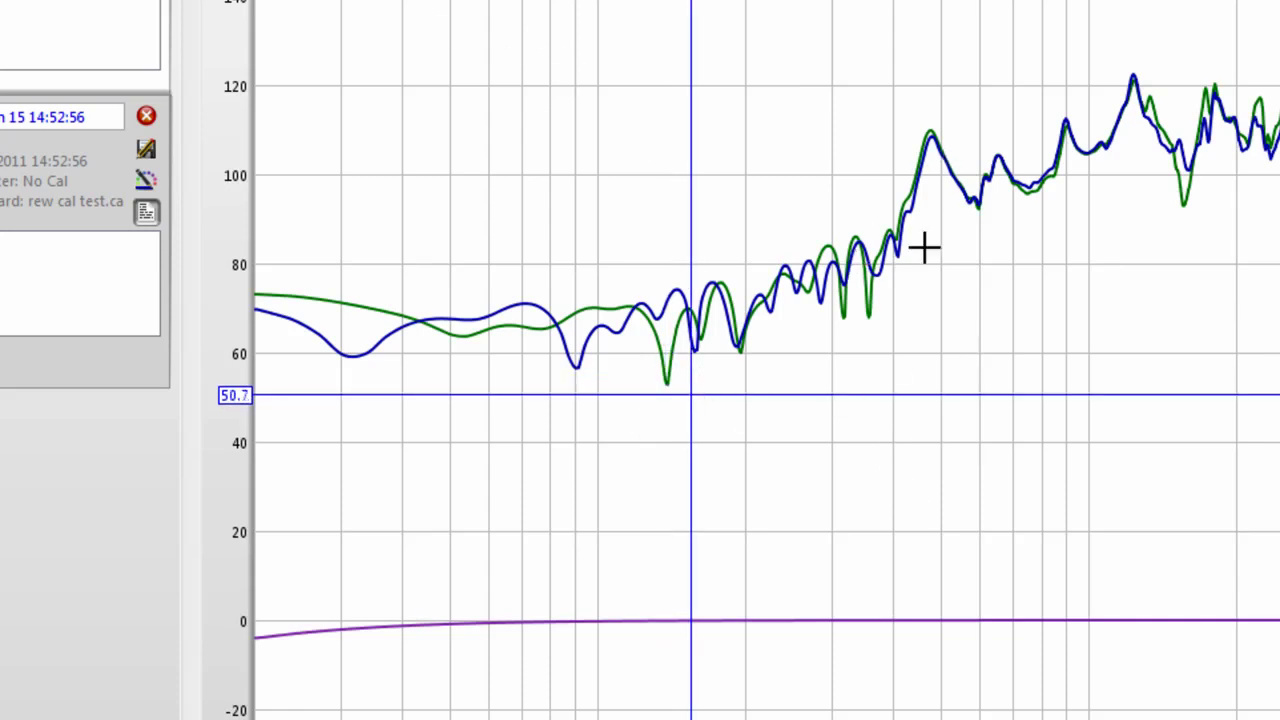
left_click(843, 320)
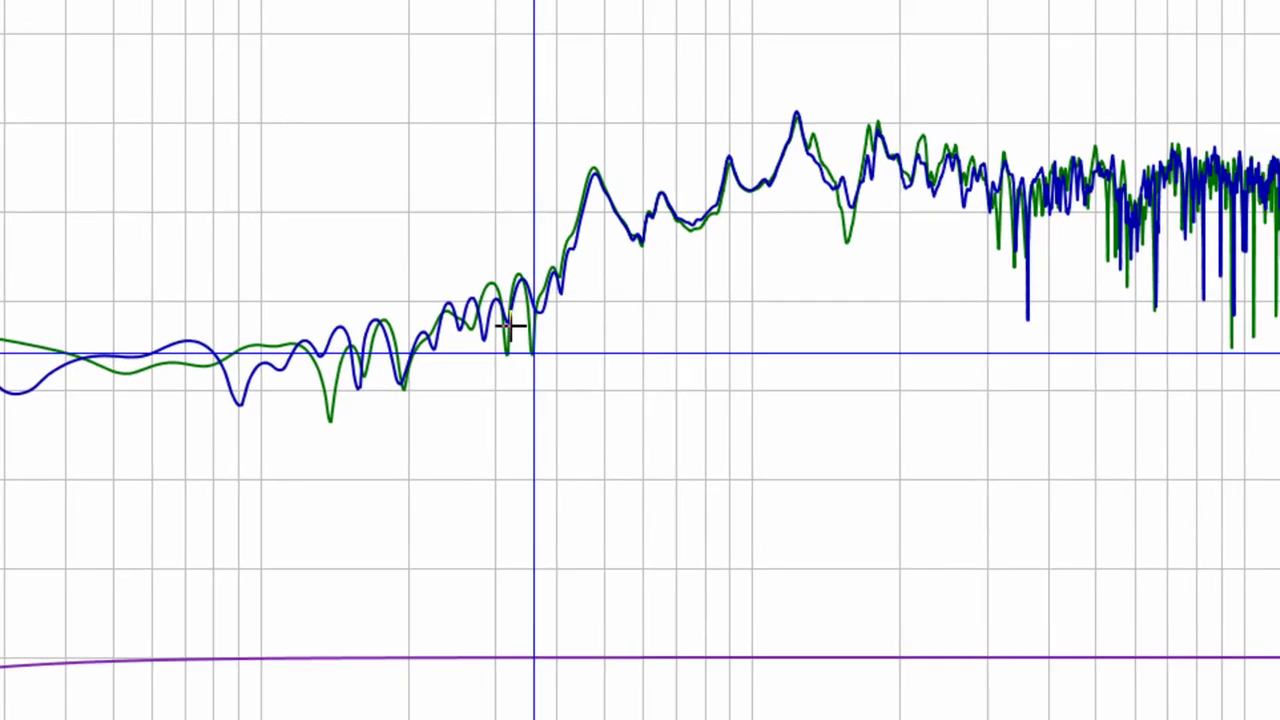
left_click(710, 258)
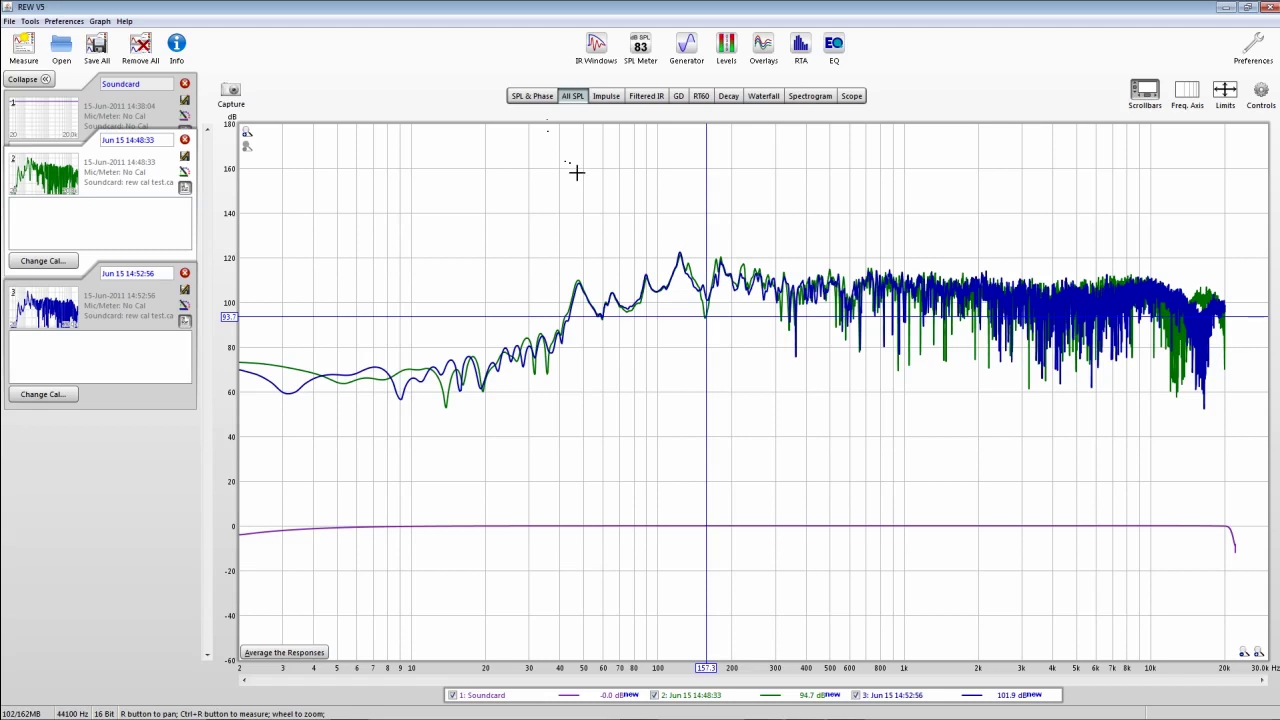
- Recheck the Jun 15 14:52:56 measurement, then average the loopback responses into Average 1
left_click(532, 96)
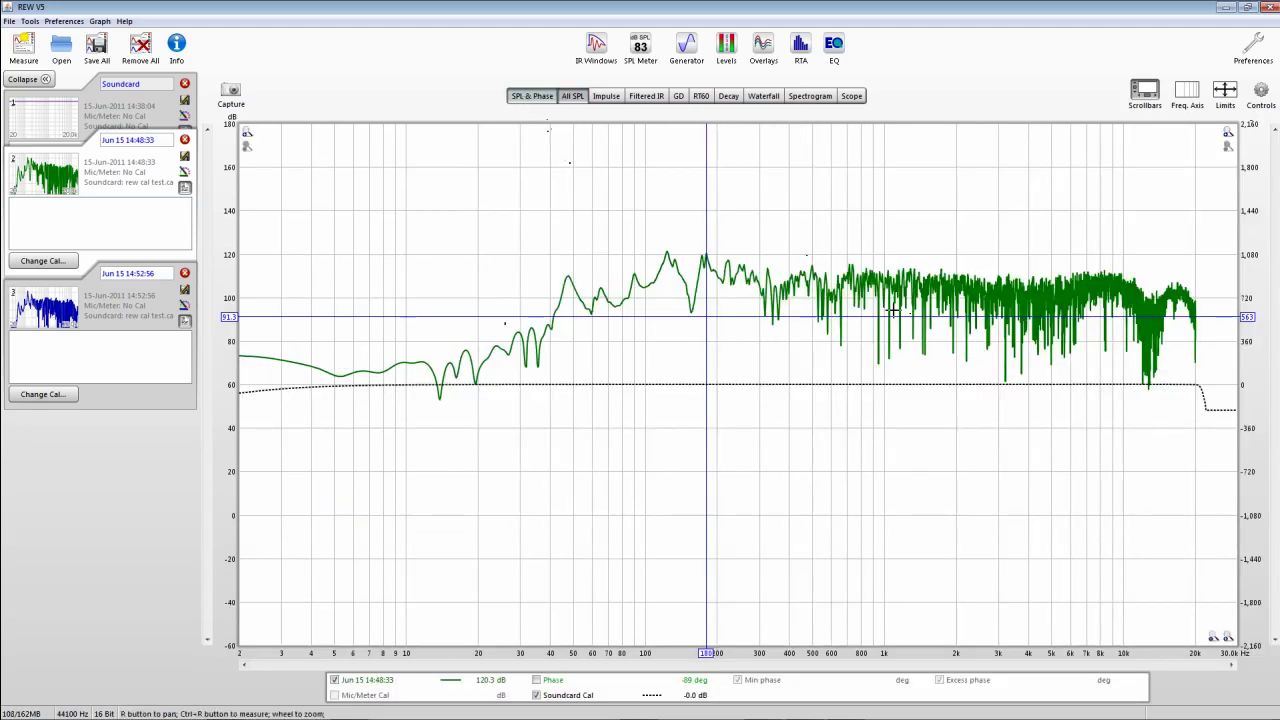
left_click(120, 312)
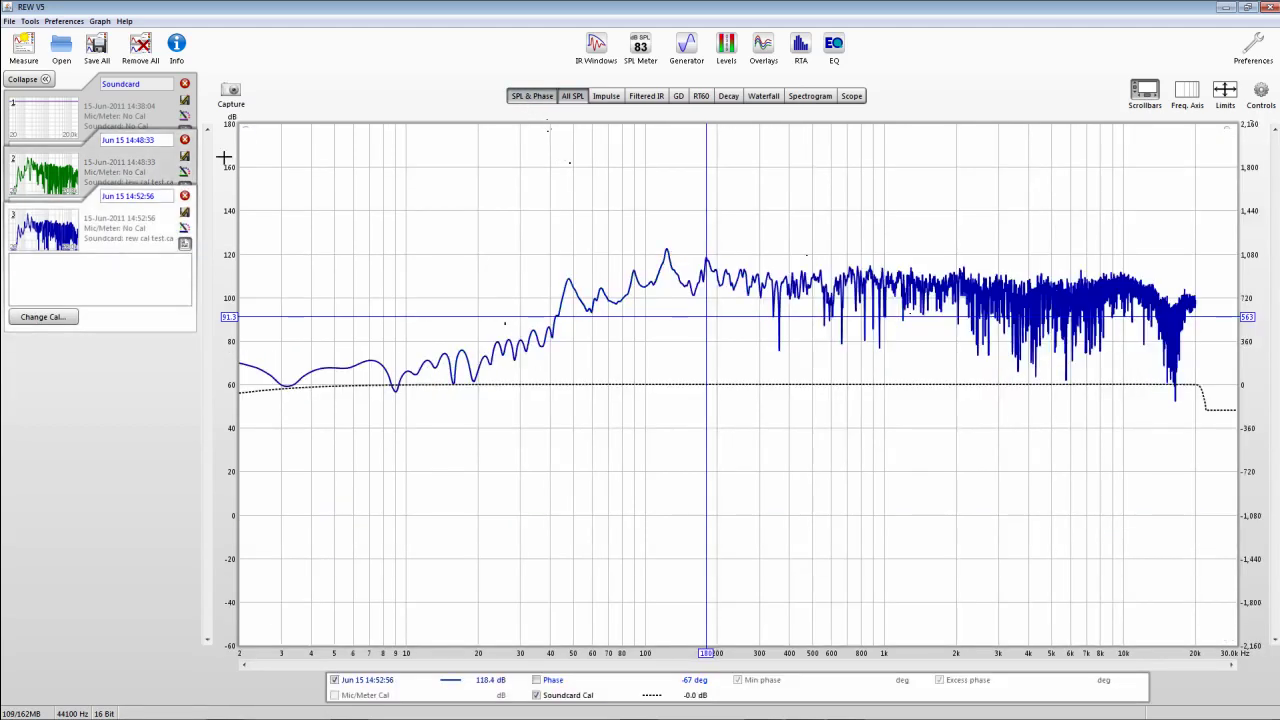
left_click(576, 100)
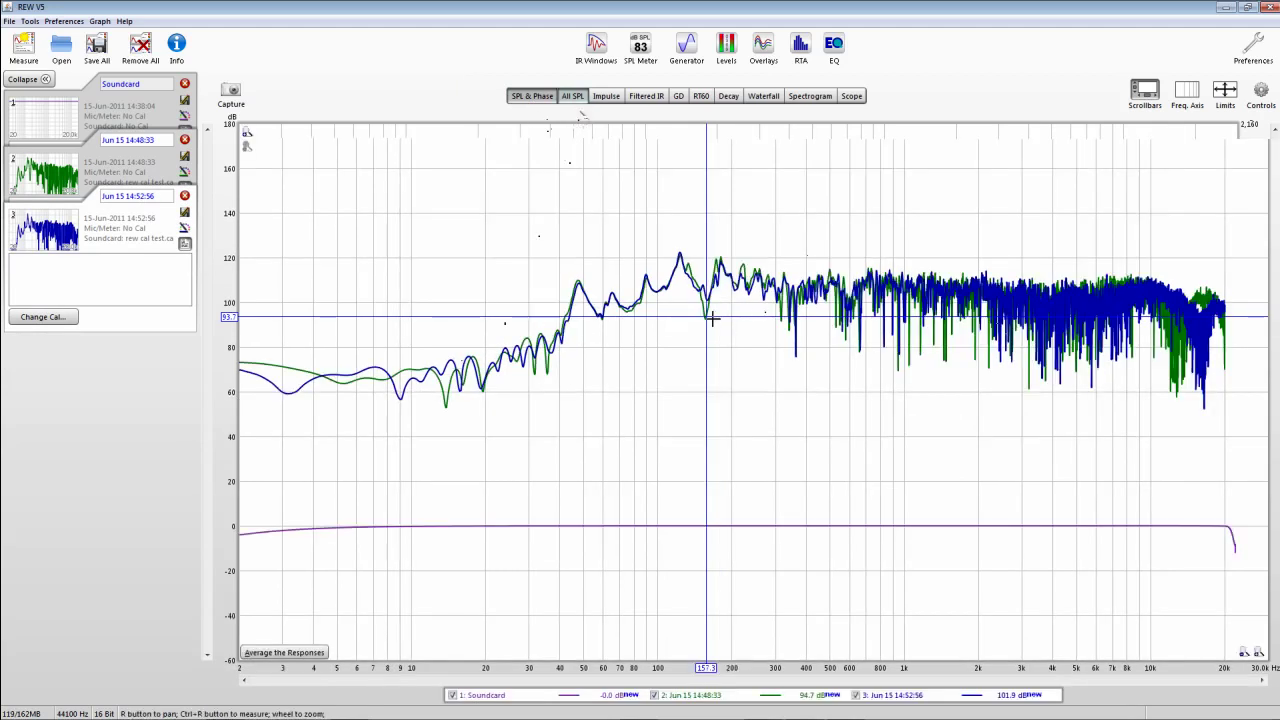
left_click(300, 652)
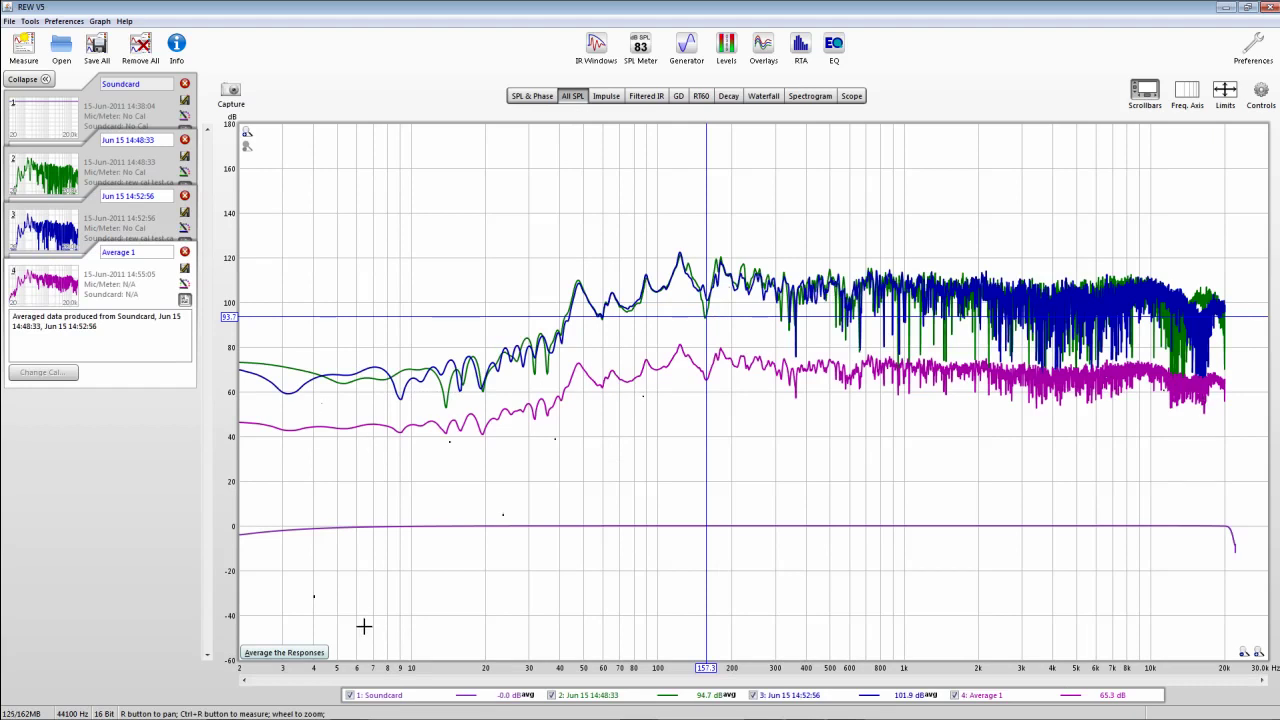
- Select Jun 15 14:48:33 and view its impulse response, windowed about -125 to 500 ms
left_click(529, 97)
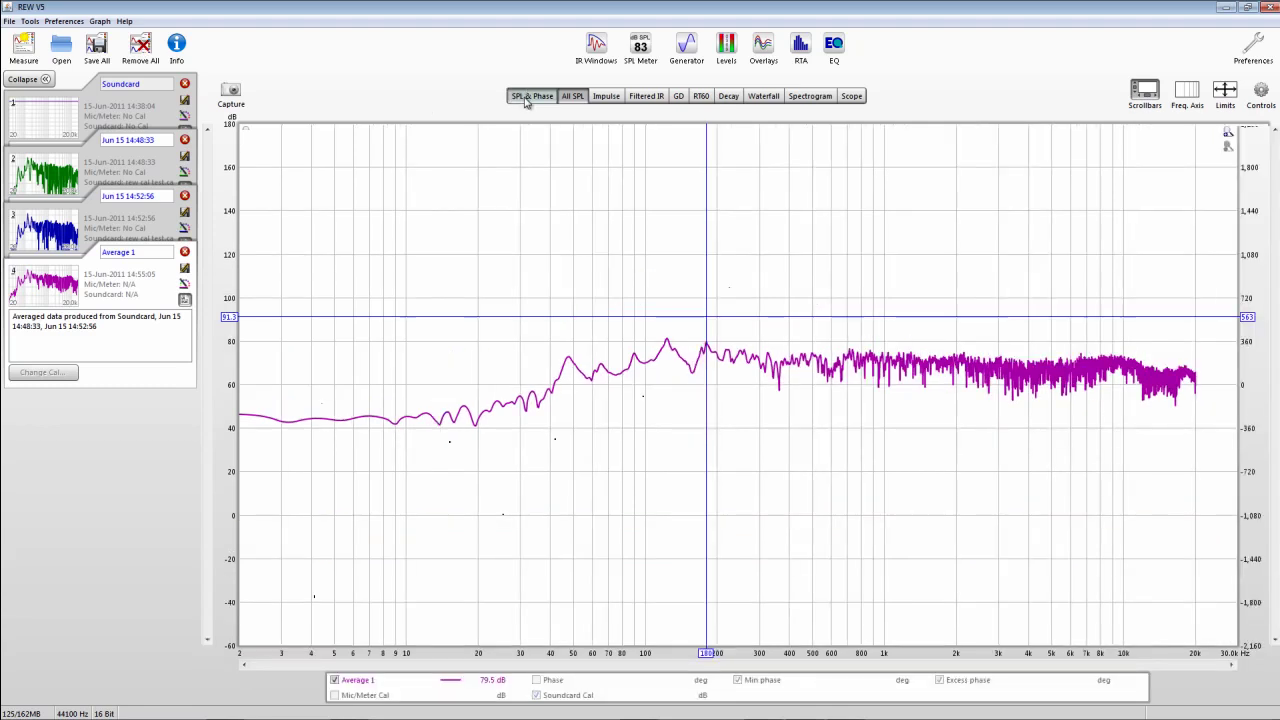
left_click(78, 193)
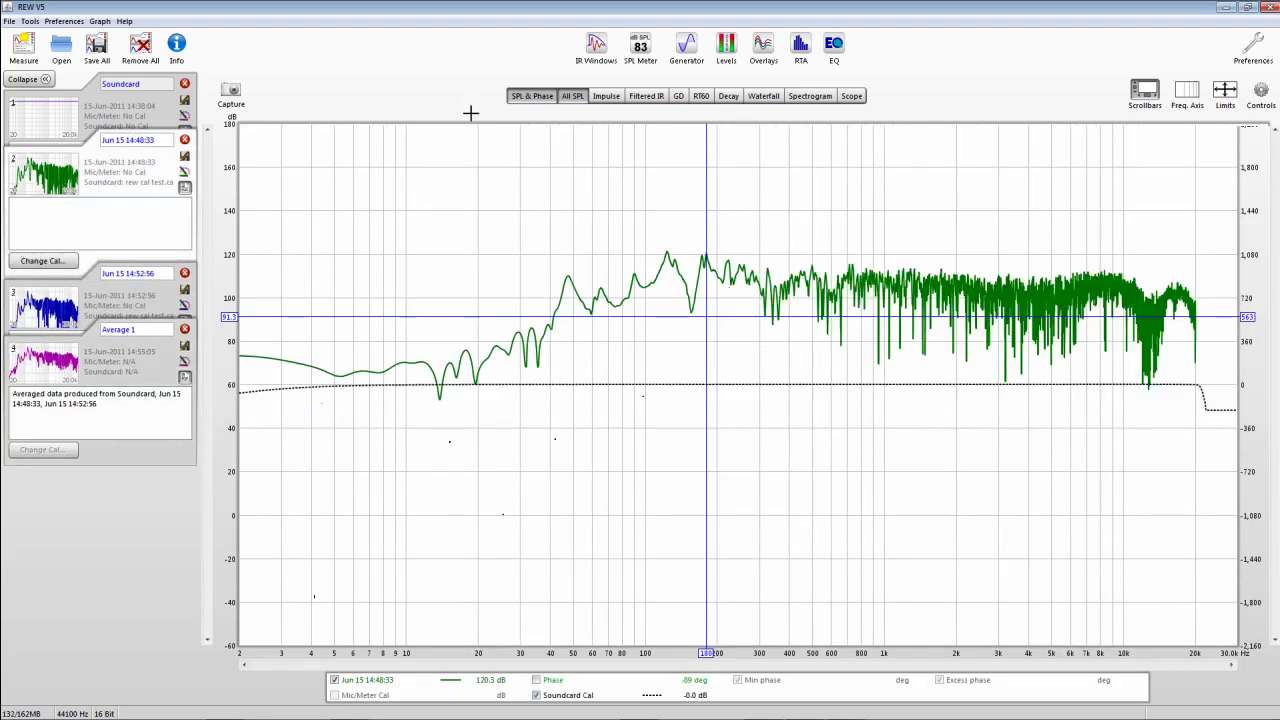
left_click(607, 97)
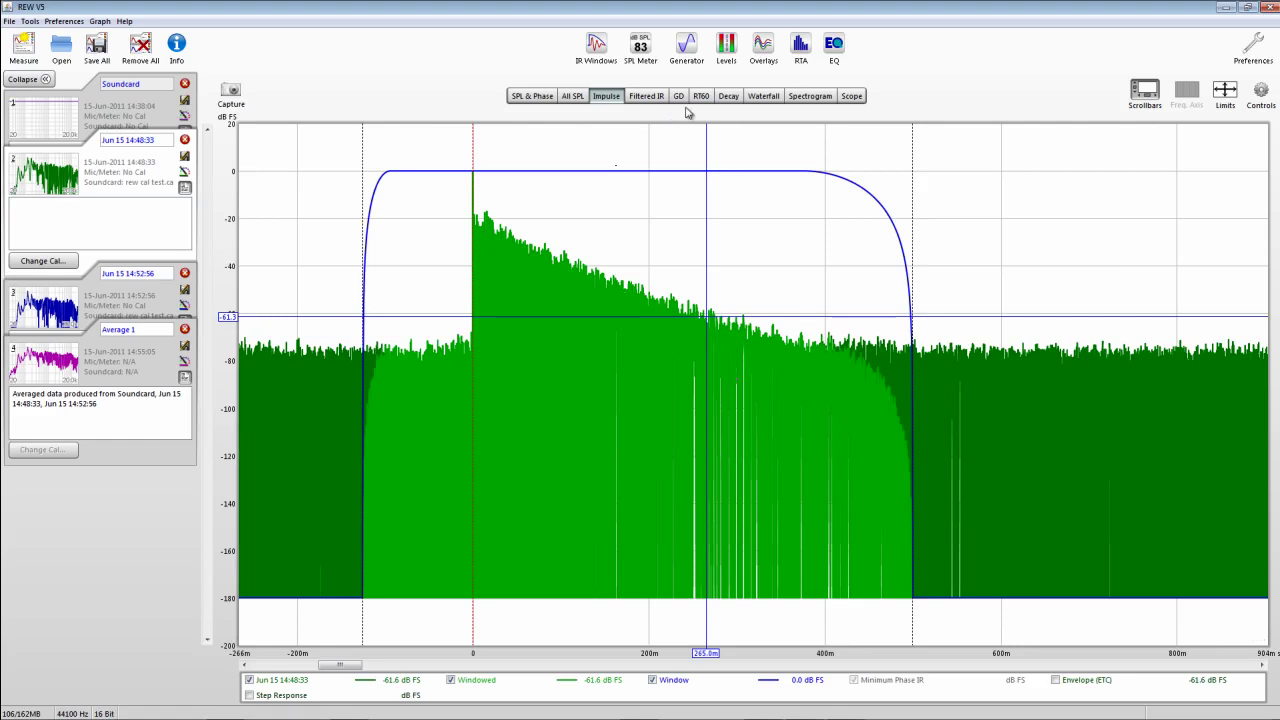
- Generate decay curves and a 0–300 ms, 10 Hz–20 kHz waterfall for Jun 15 14:48:33
left_click(727, 97)
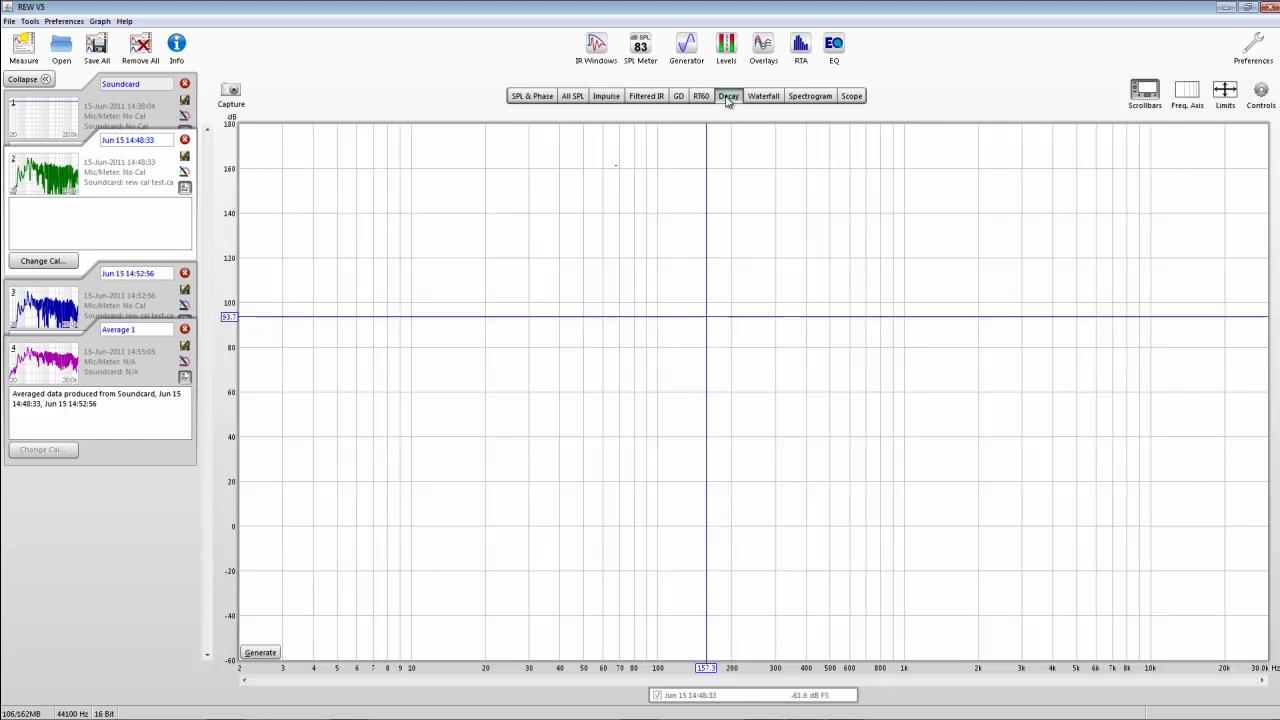
left_click(260, 653)
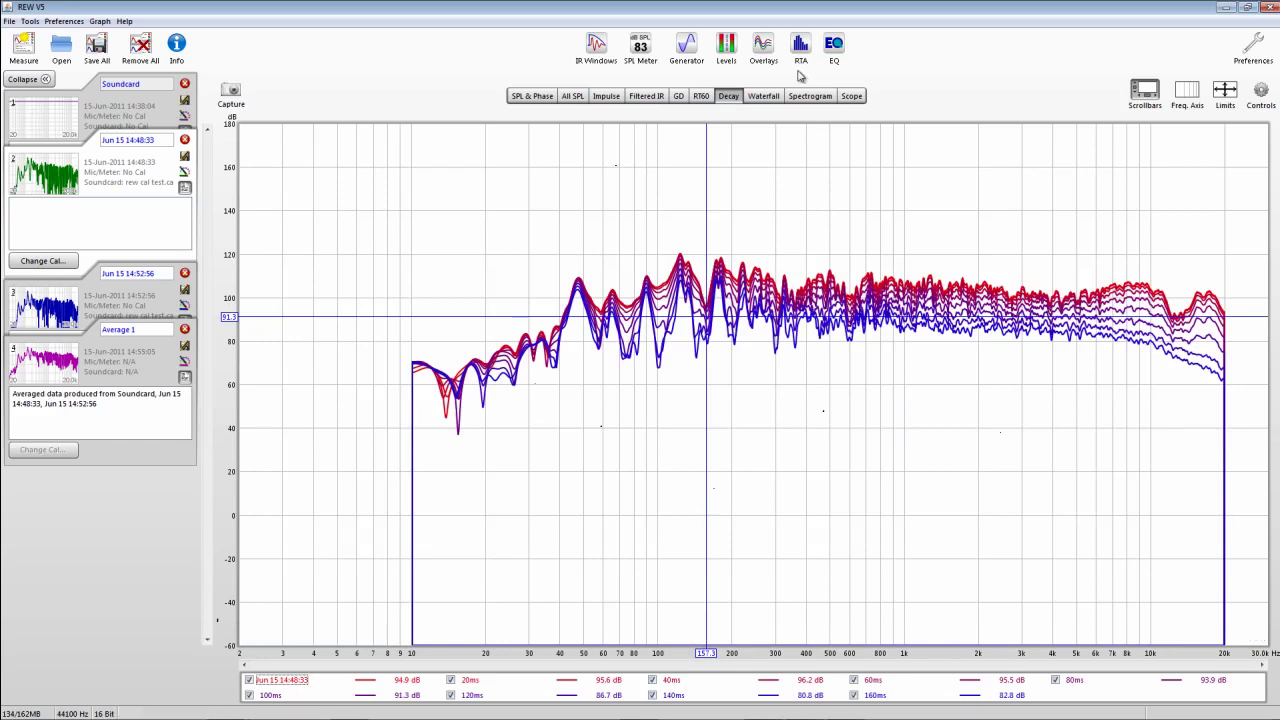
left_click(765, 97)
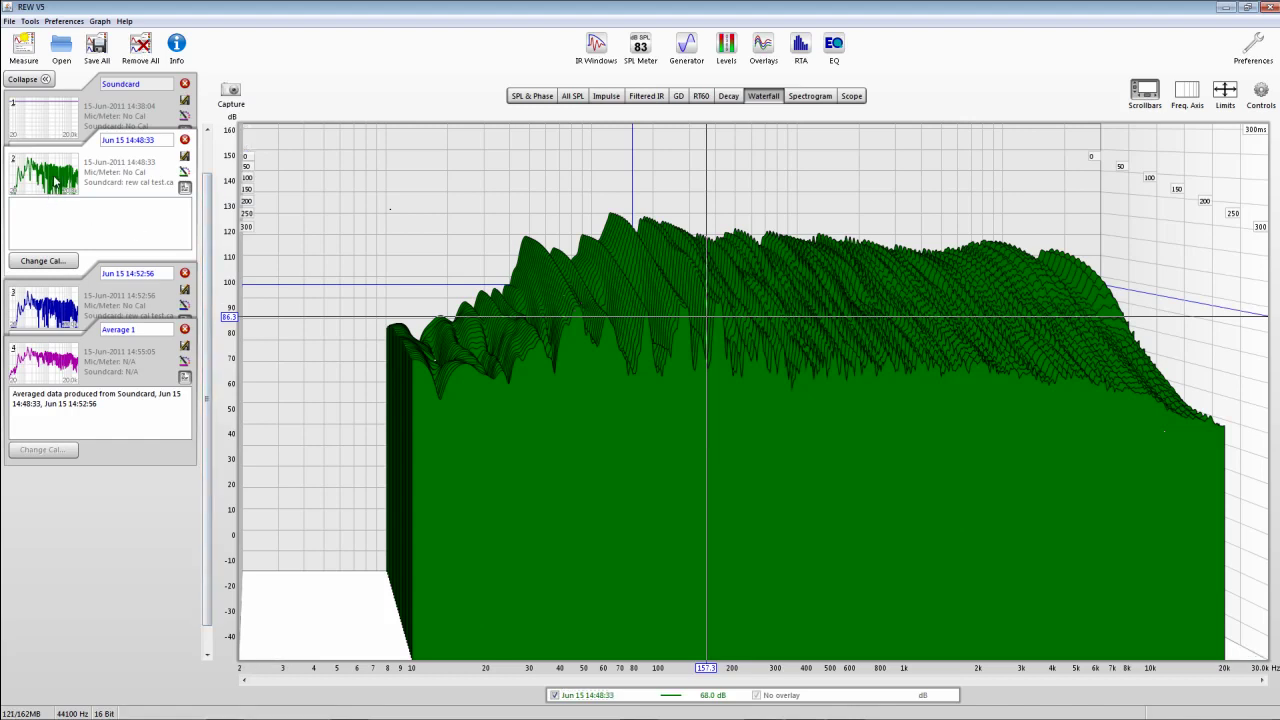
left_click(545, 98)
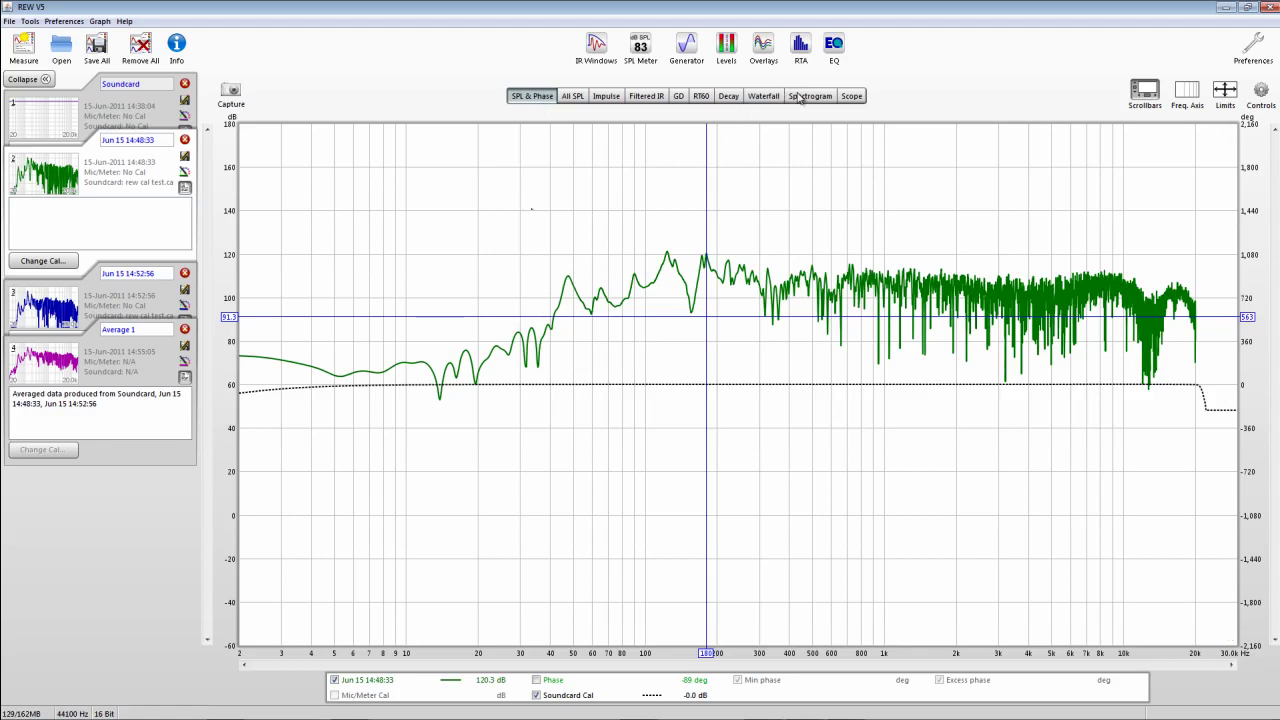